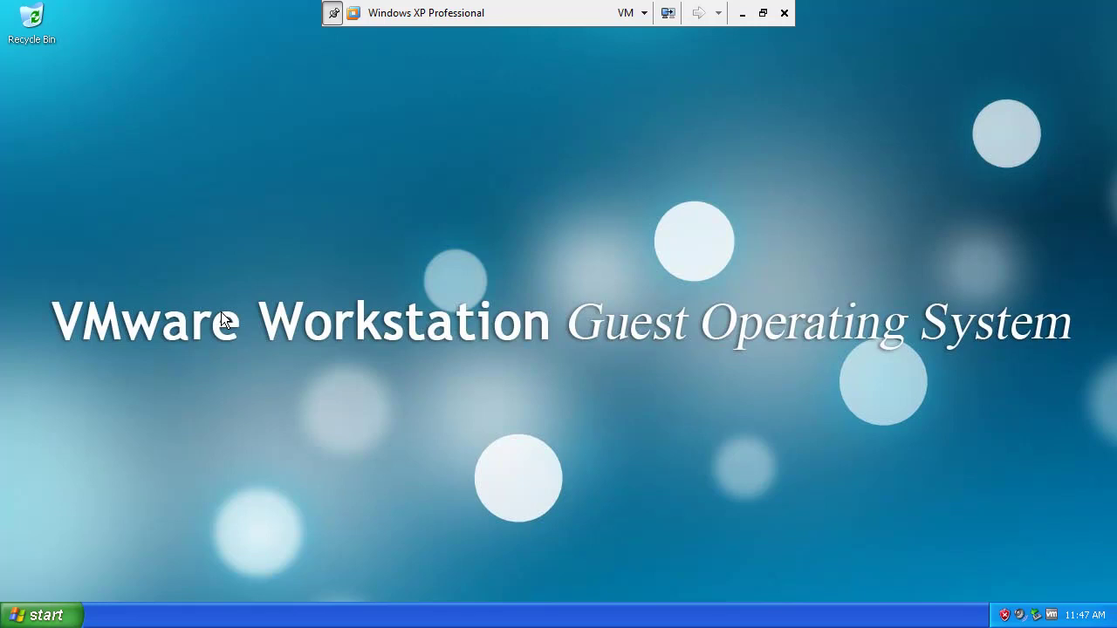
{"action": "left_click", "coordinate": [33, 613]}
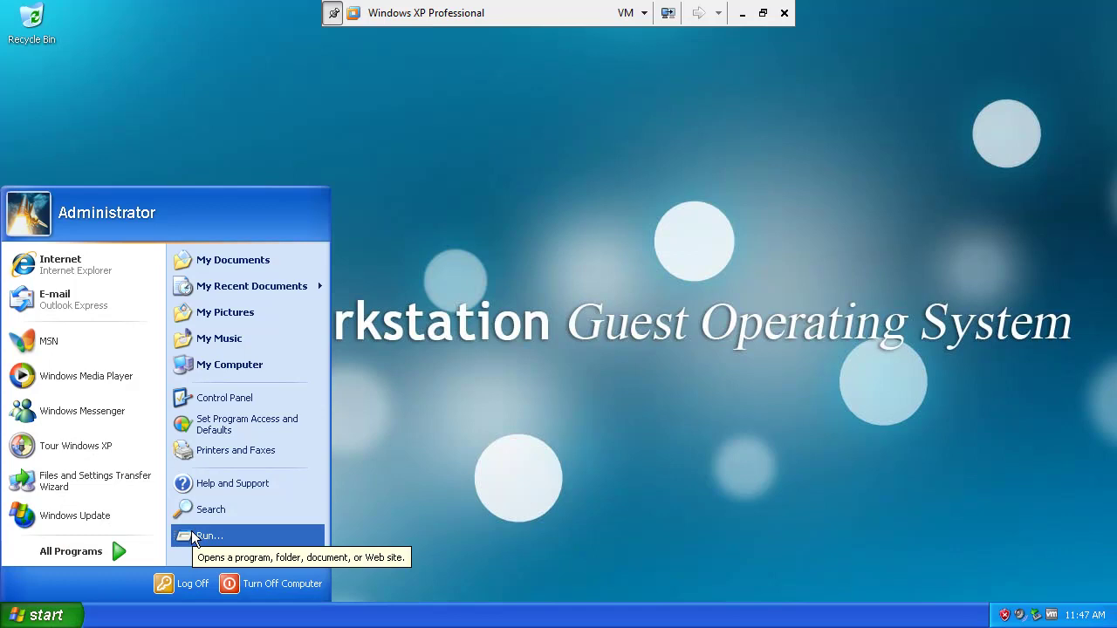
{"action": "left_click", "coordinate": [403, 527]}
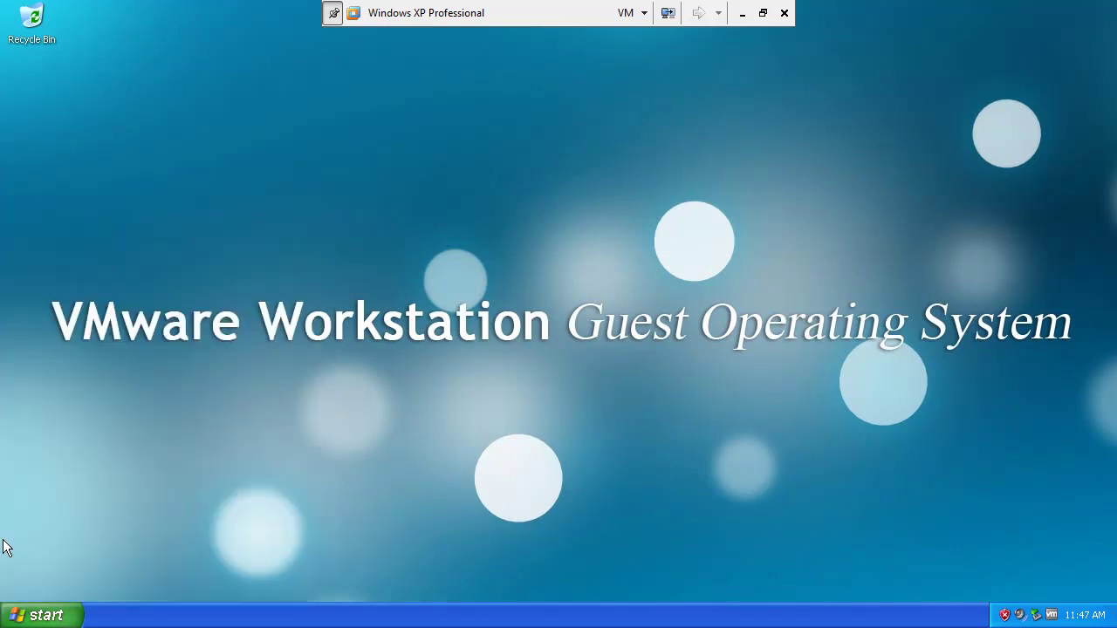
{"action": "left_click", "coordinate": [48, 617]}
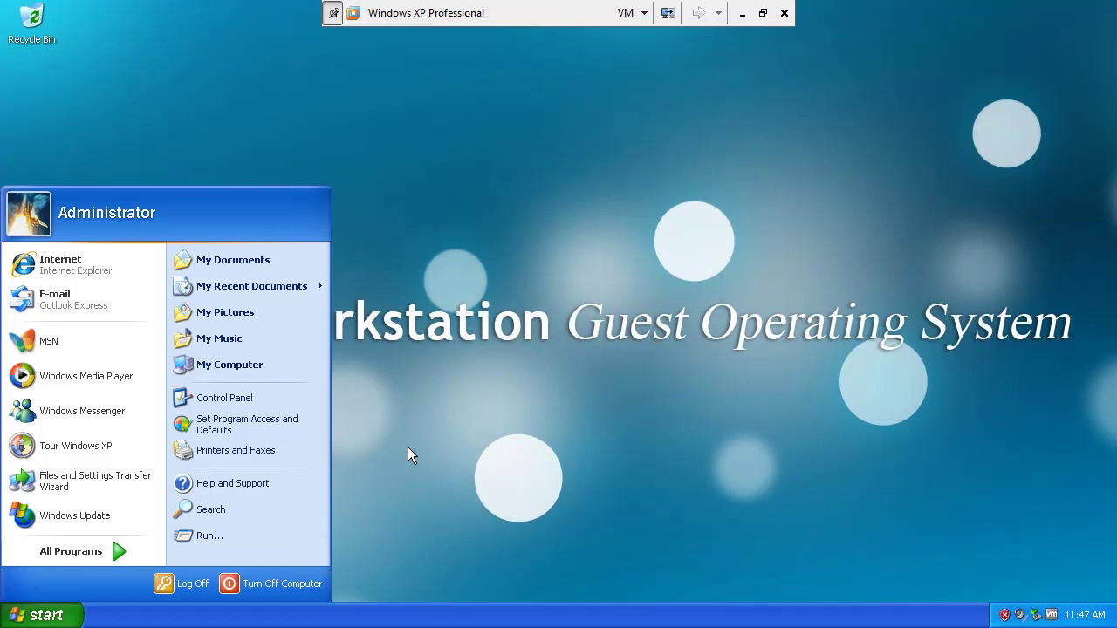
{"action": "left_click", "coordinate": [446, 450]}
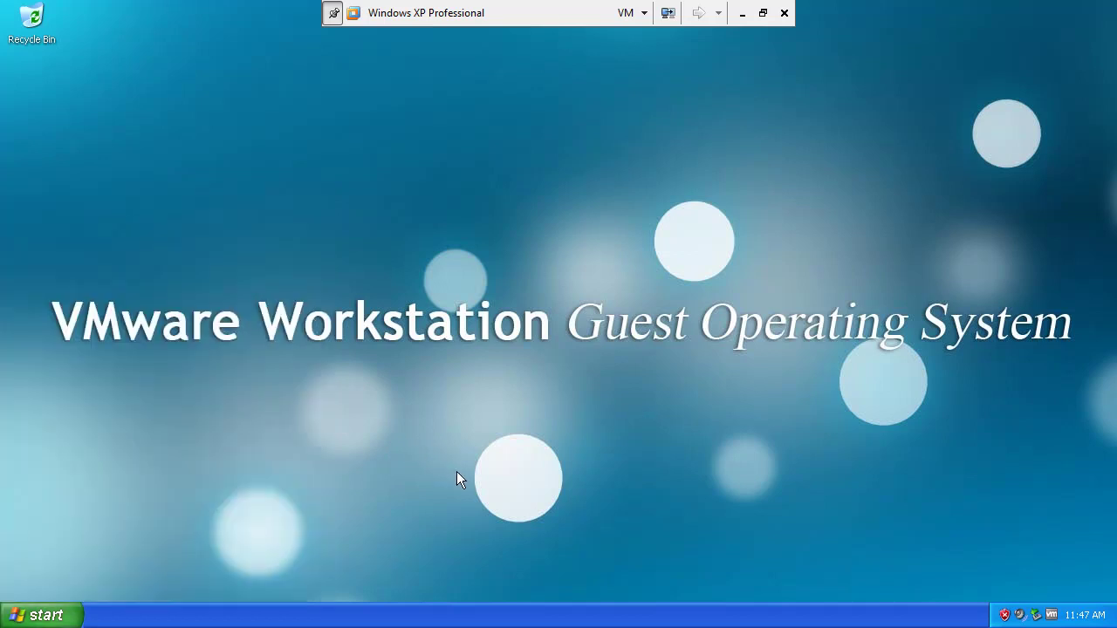
{"action": "left_click", "coordinate": [40, 615]}
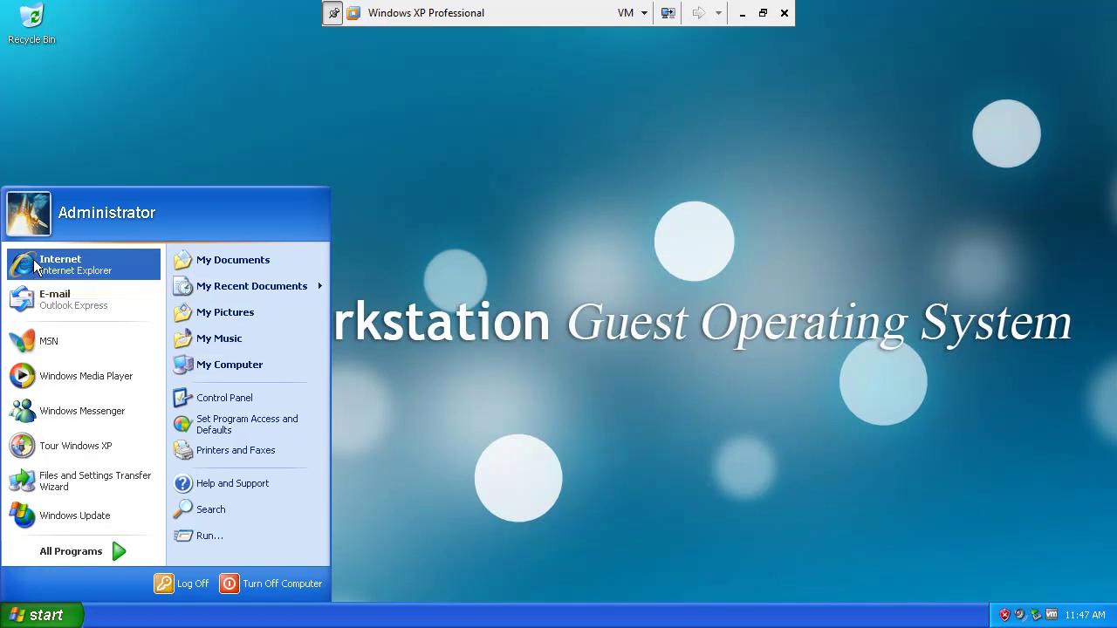
{"action": "left_click", "coordinate": [102, 117]}
Open Windows Update in a maximized browser window, postponing the Internet Explorer 8 setup and closing its welcome page
{"action": "left_click", "coordinate": [57, 618]}
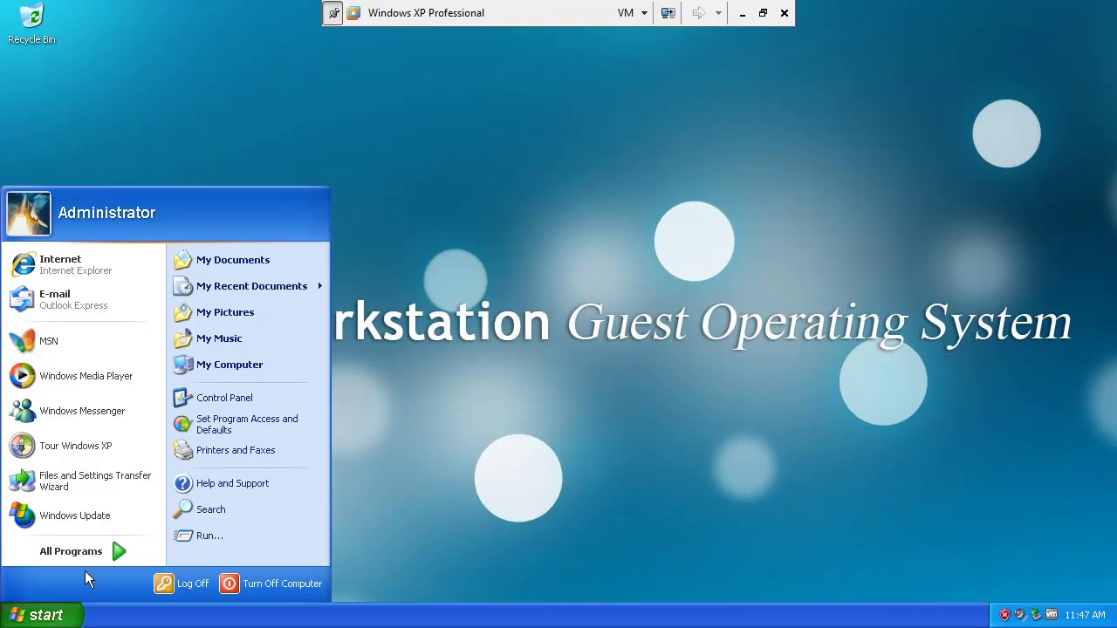
{"action": "left_click", "coordinate": [94, 518]}
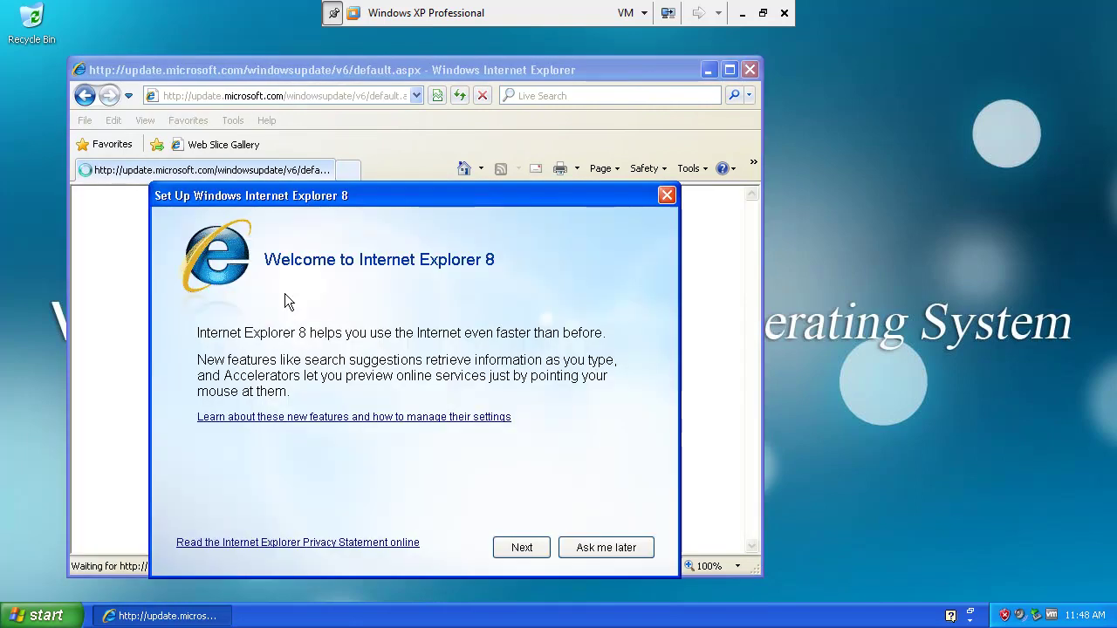
{"action": "left_click", "coordinate": [521, 545]}
{"action": "left_click", "coordinate": [488, 546]}
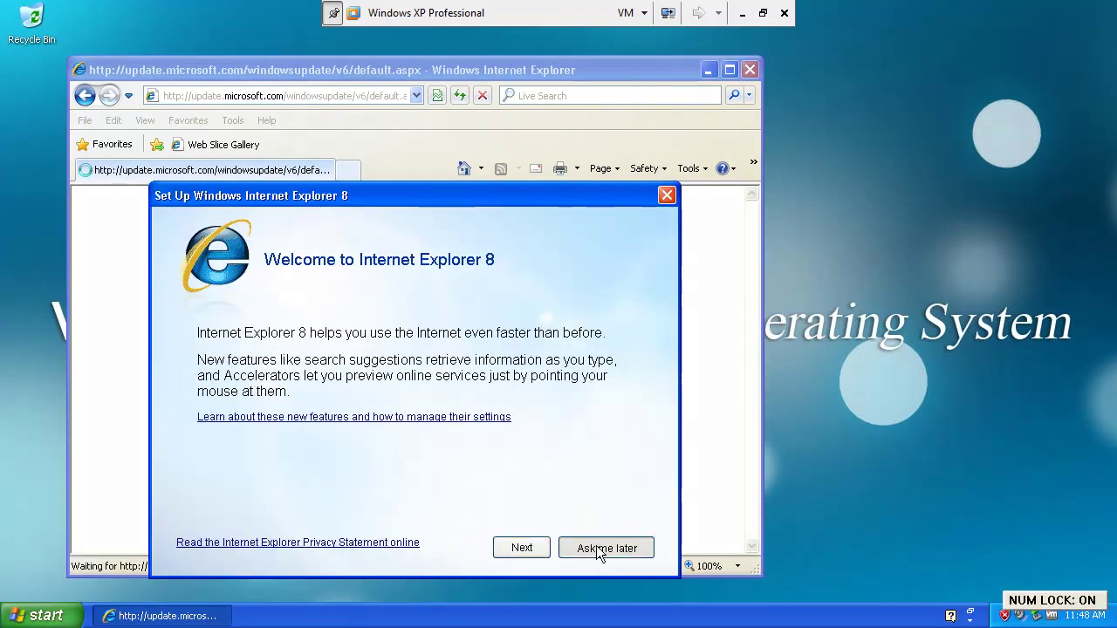
{"action": "left_click", "coordinate": [602, 548]}
{"action": "double_click", "coordinate": [355, 71]}
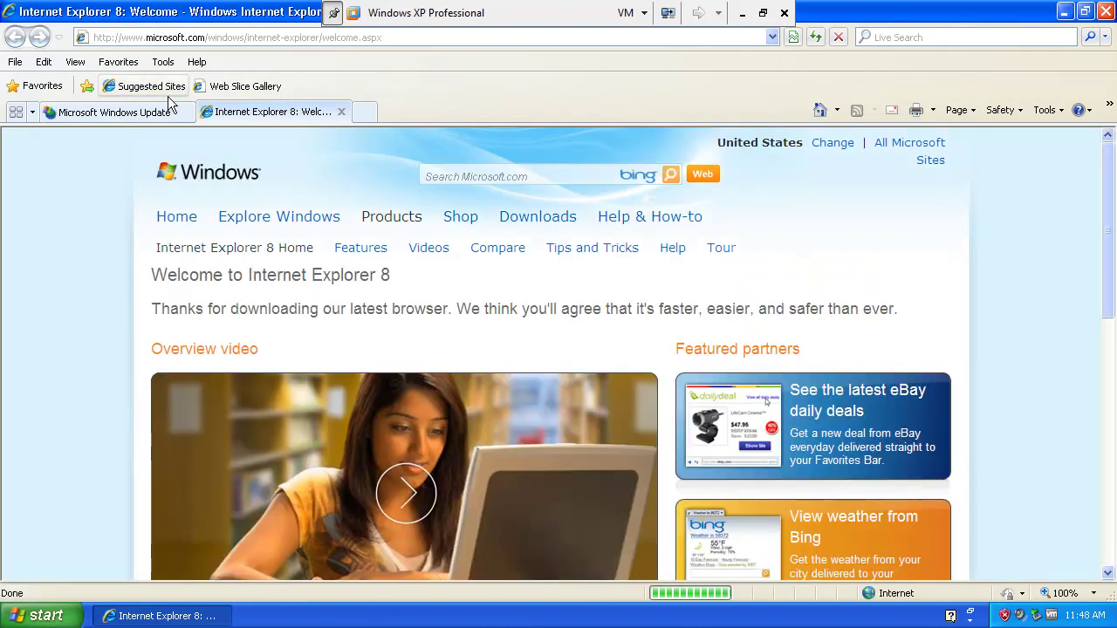
{"action": "middle_click", "coordinate": [220, 111]}
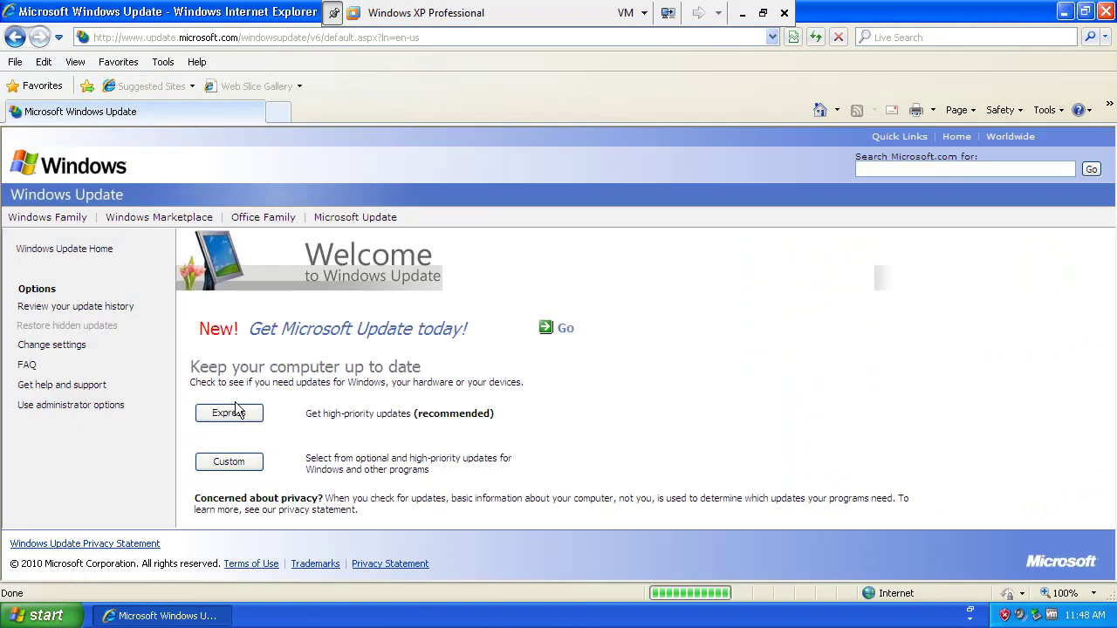
Start a custom update check and turn on Automatic Updates for every day at 3:00 AM
{"action": "left_click", "coordinate": [235, 461]}
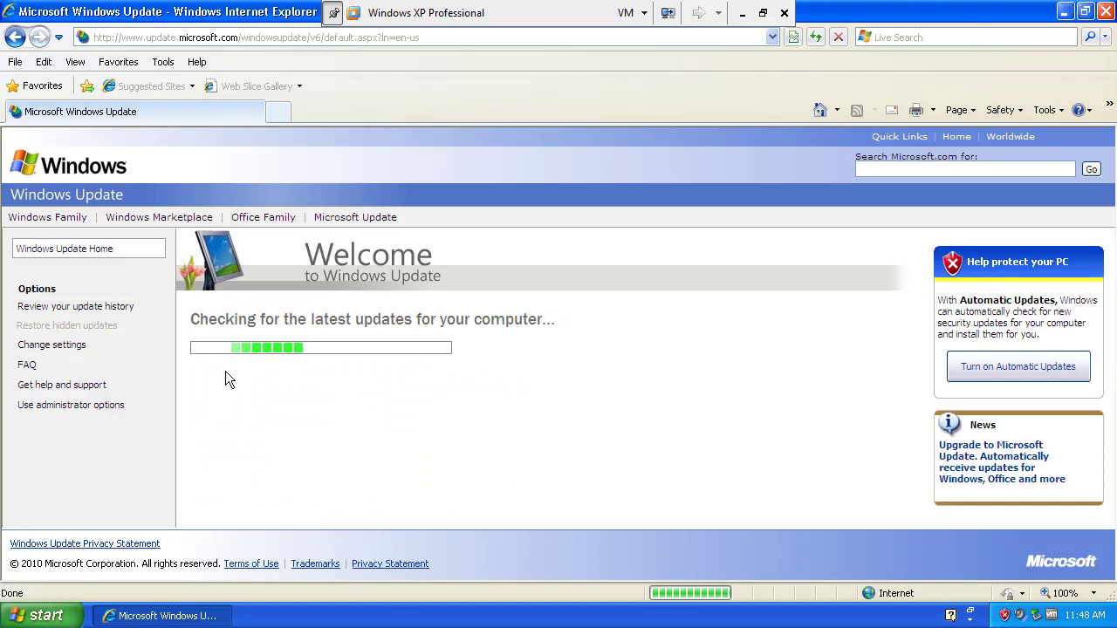
{"action": "left_click", "coordinate": [1020, 377]}
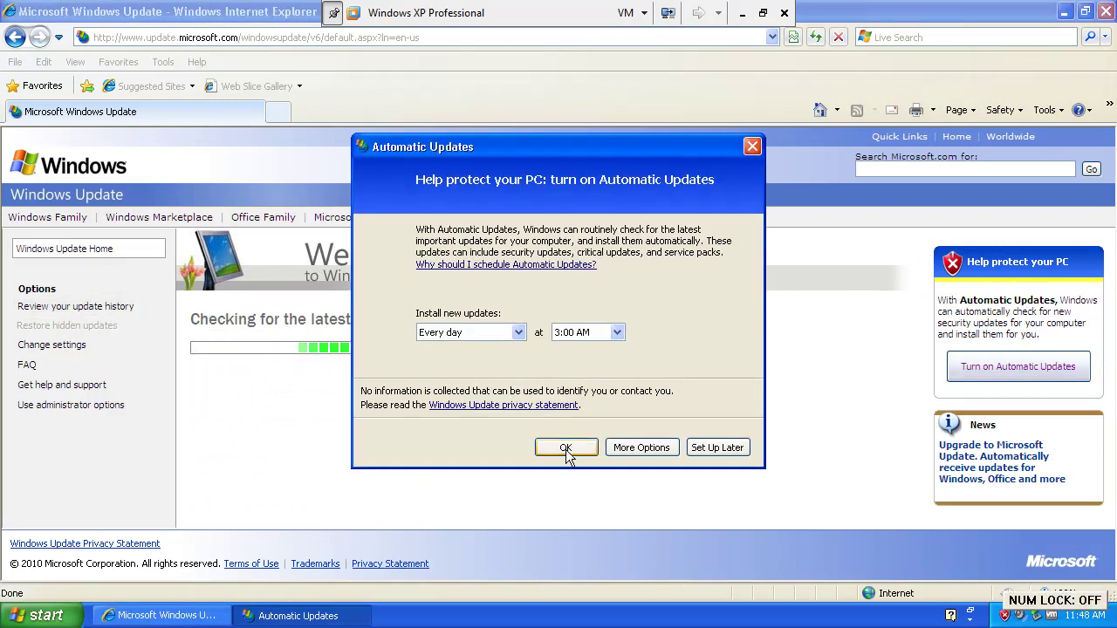
{"action": "left_click", "coordinate": [565, 448]}
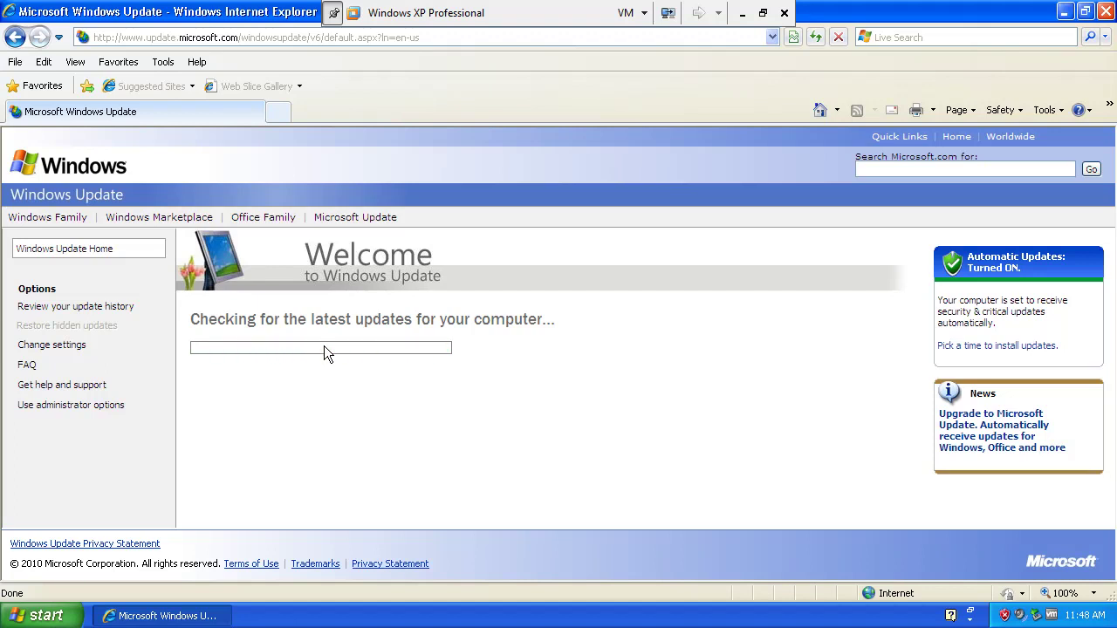
Open the folder C:\windows\SoftwareDistribution\download through the Run command
{"action": "key", "text": "super+r"}
{"action": "type", "text": "c:\\sof"}
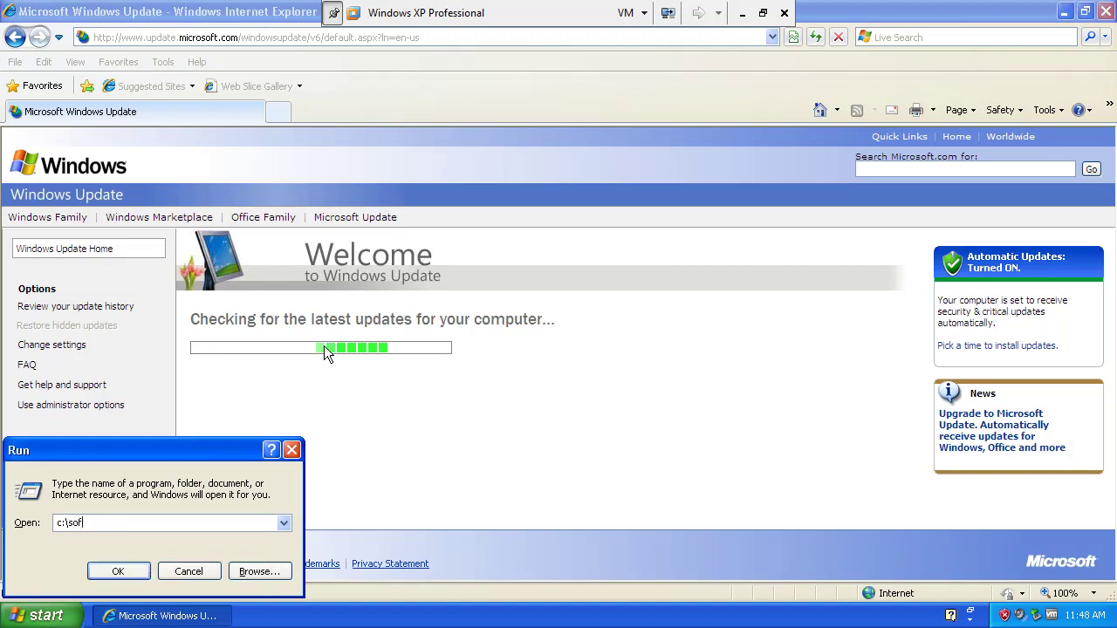
{"action": "key", "text": "BackSpace"}
{"action": "key", "text": "BackSpace"}
{"action": "key", "text": "BackSpace"}
{"action": "type", "text": "windows\\soft\b"}
{"action": "key", "text": "BackSpace"}
{"action": "type", "text": "d"}
{"action": "key", "text": "Return"}
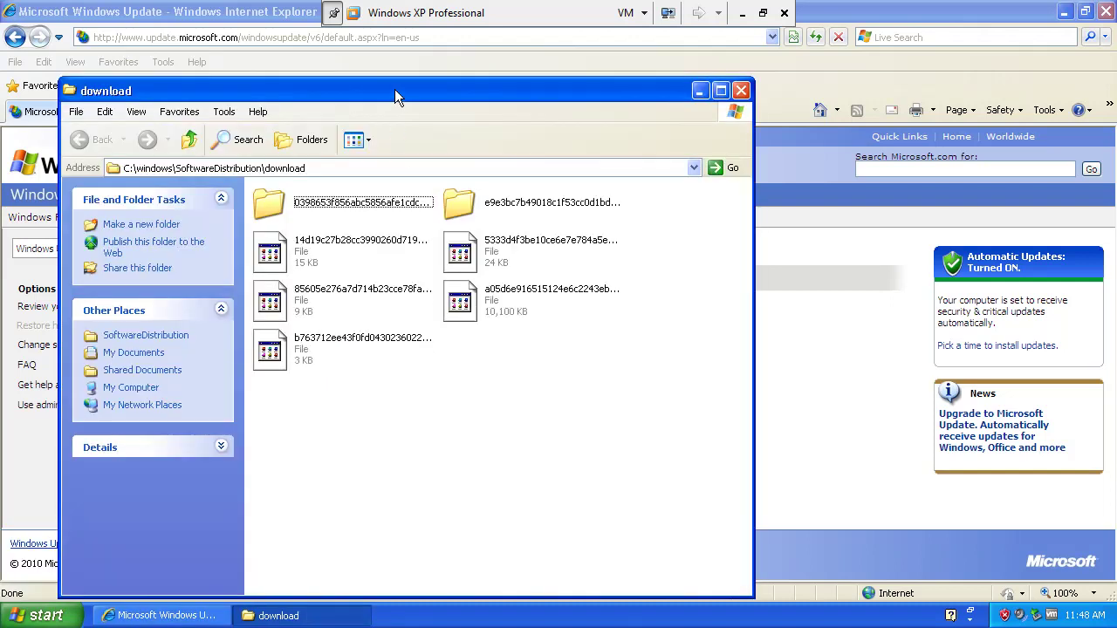
Examine the existing update files and folders in the download folder, and minimize its window
{"action": "left_click_drag", "start_coordinate": [394, 89], "coordinate": [394, 65]}
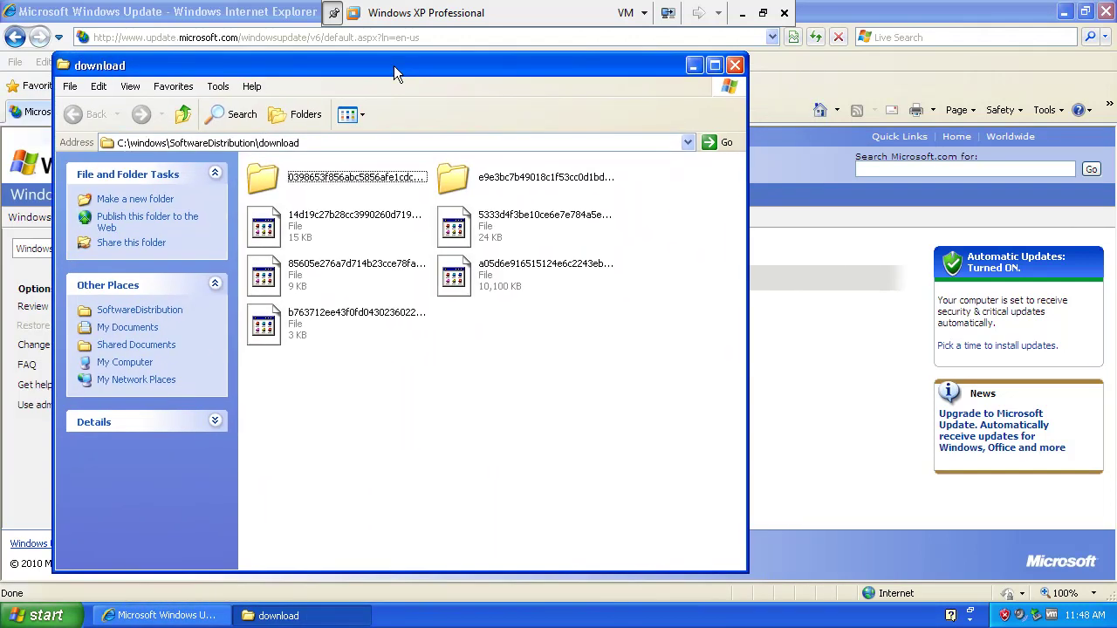
{"action": "left_click", "coordinate": [692, 65]}
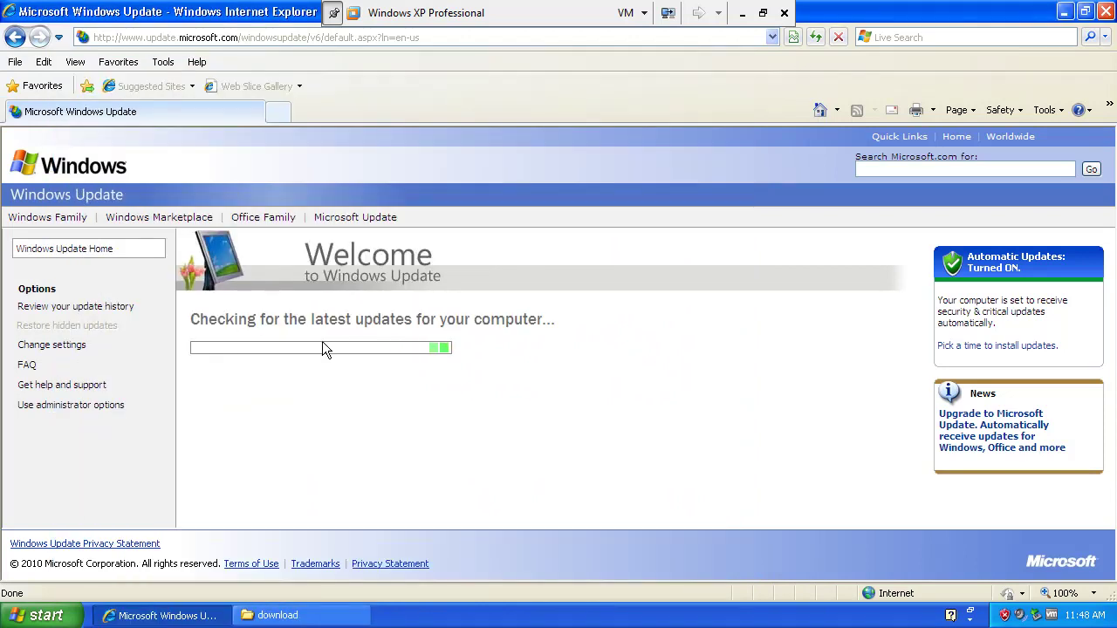
{"action": "left_click", "coordinate": [314, 625]}
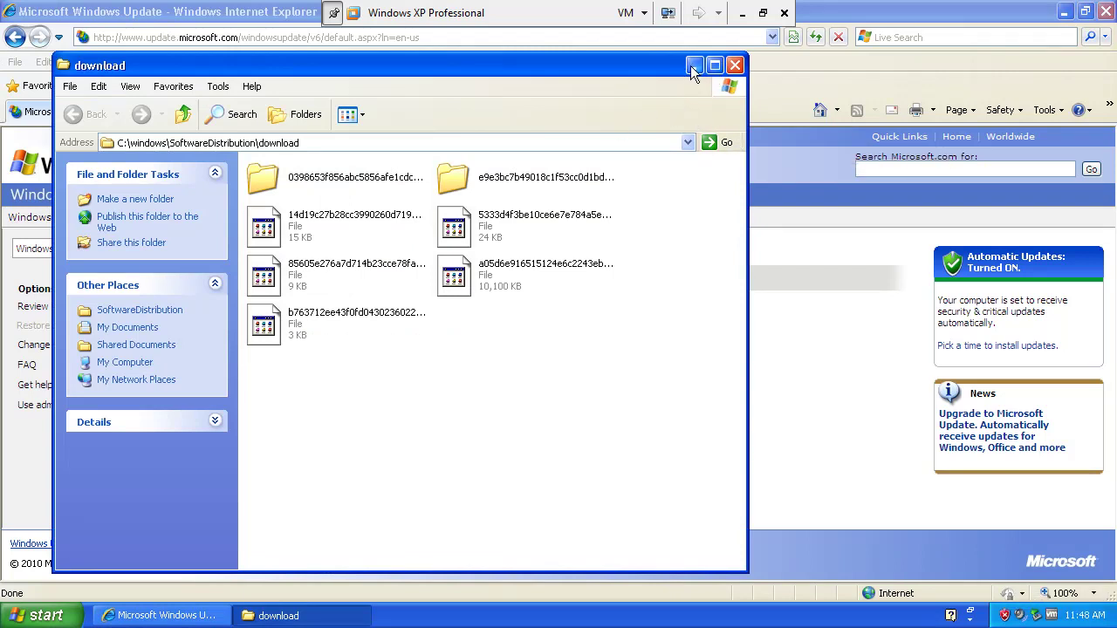
{"action": "left_click_drag", "start_coordinate": [669, 375], "coordinate": [252, 177]}
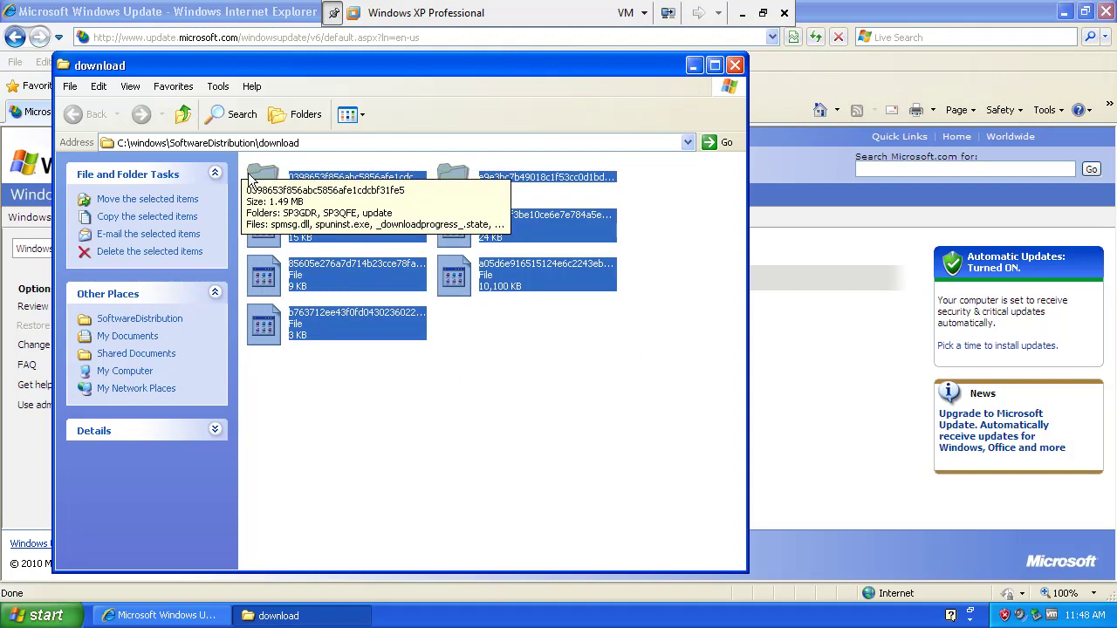
{"action": "left_click", "coordinate": [694, 65]}
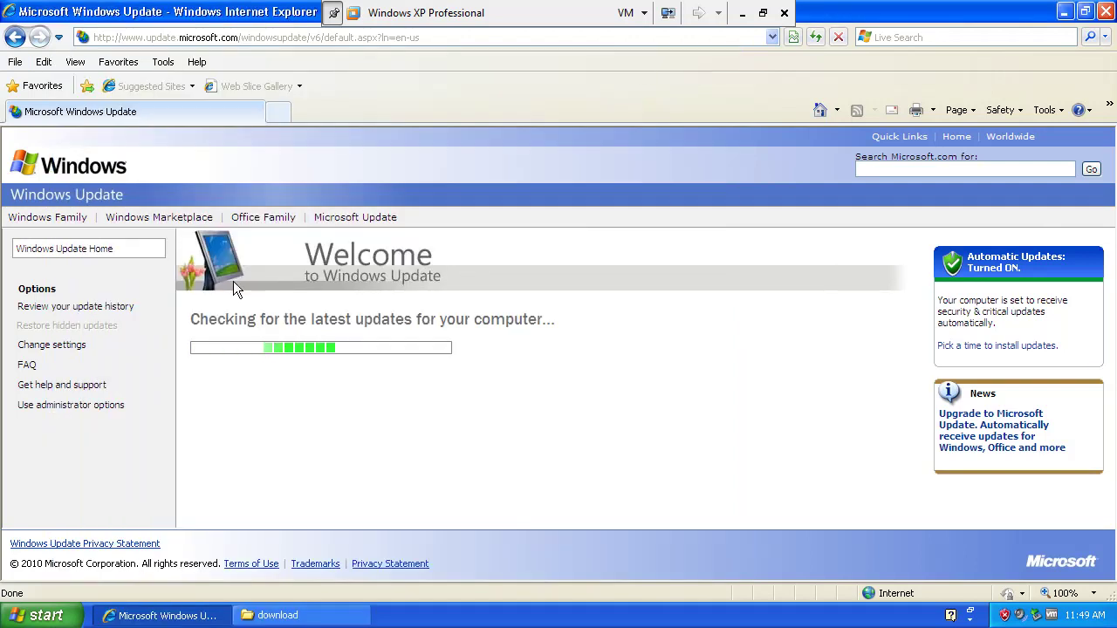
Remove the Language bar from the taskbar and take the virtual machine out of full-screen mode
{"action": "right_click", "coordinate": [951, 617]}
{"action": "left_click", "coordinate": [951, 610]}
{"action": "left_click", "coordinate": [42, 108]}
{"action": "left_click", "coordinate": [103, 136]}
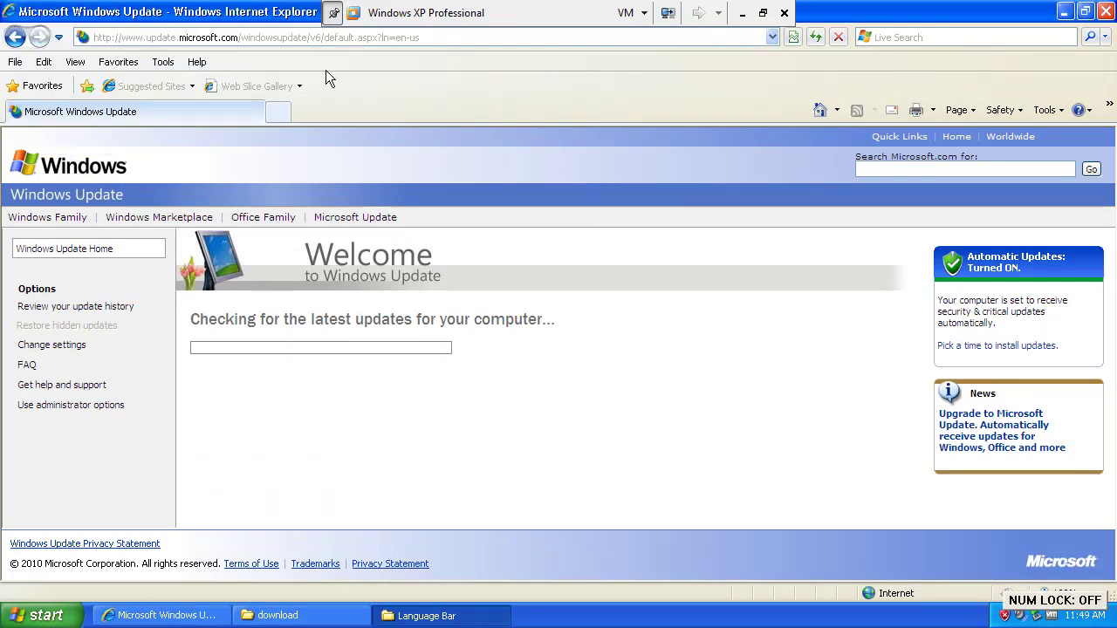
{"action": "key", "text": "Num_Lock"}
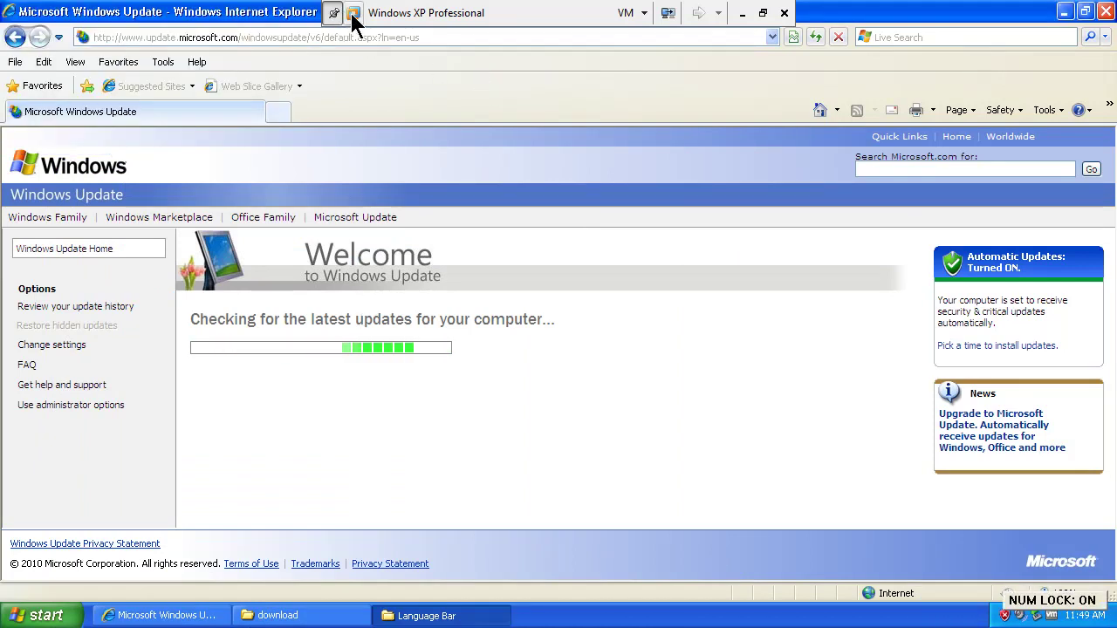
{"action": "left_click", "coordinate": [762, 13]}
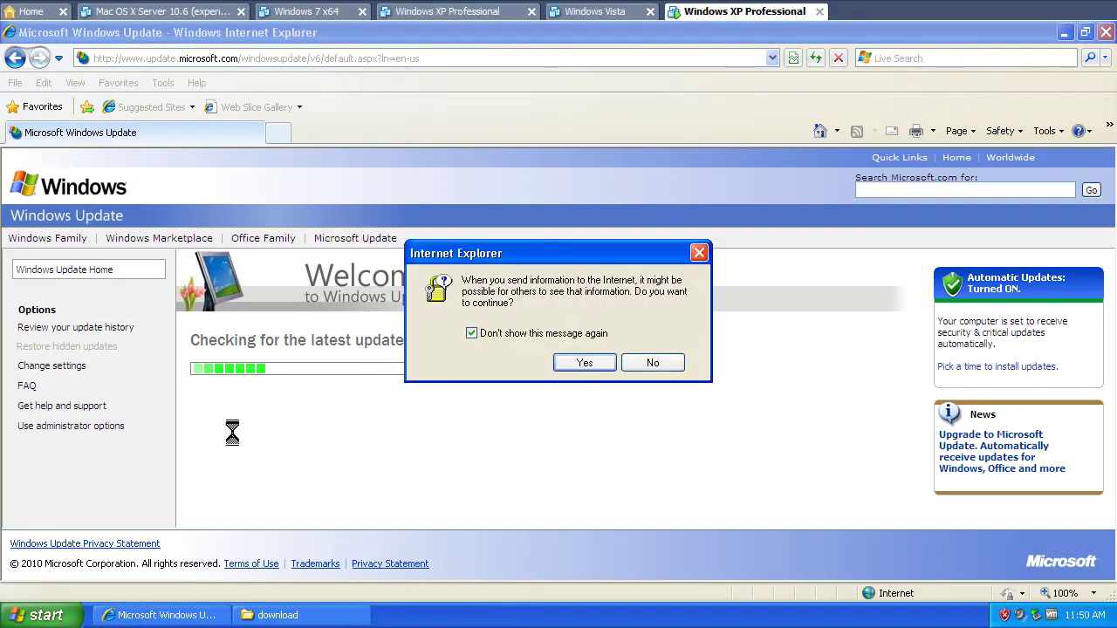
Download and install the required Windows Update components, and check the download folder for new files
{"action": "left_click", "coordinate": [578, 365]}
{"action": "left_click", "coordinate": [266, 439]}
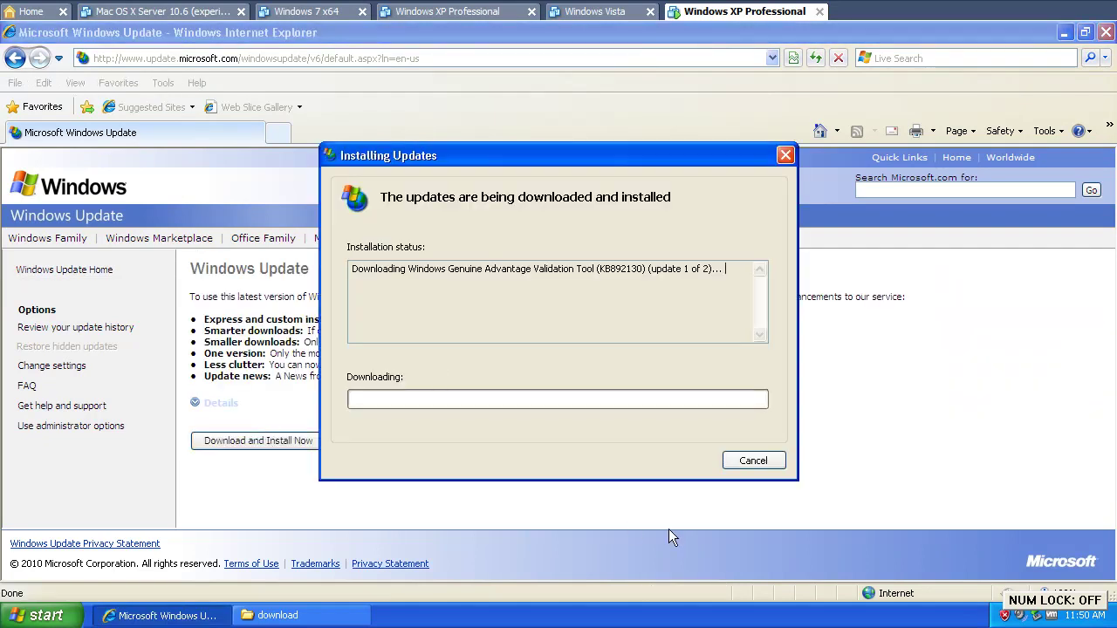
{"action": "left_click_drag", "start_coordinate": [487, 155], "coordinate": [353, 177]}
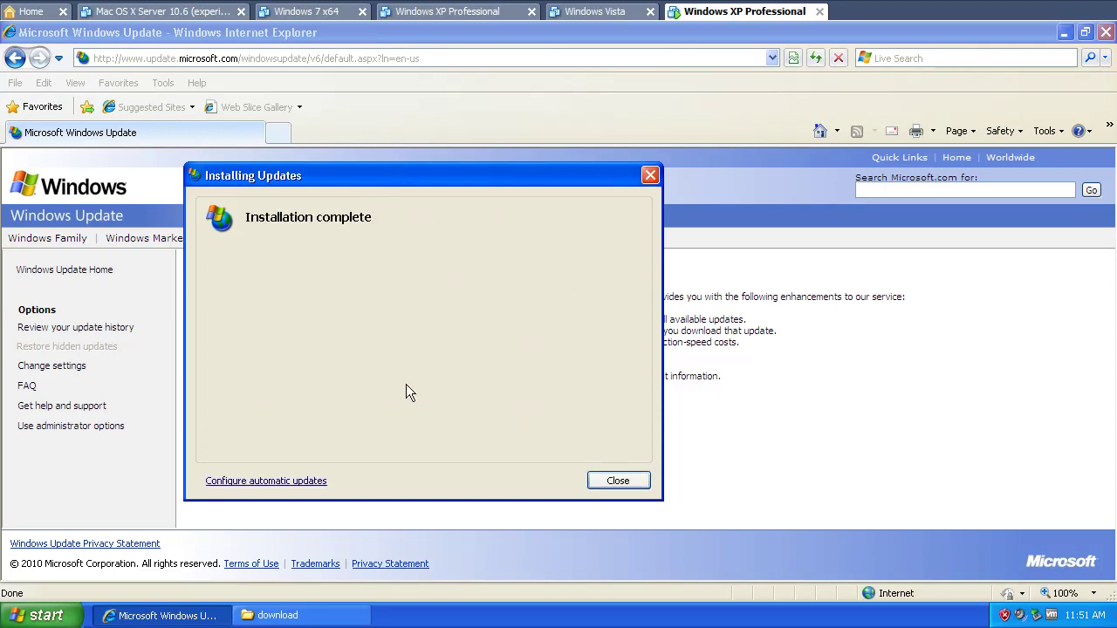
{"action": "left_click", "coordinate": [618, 481]}
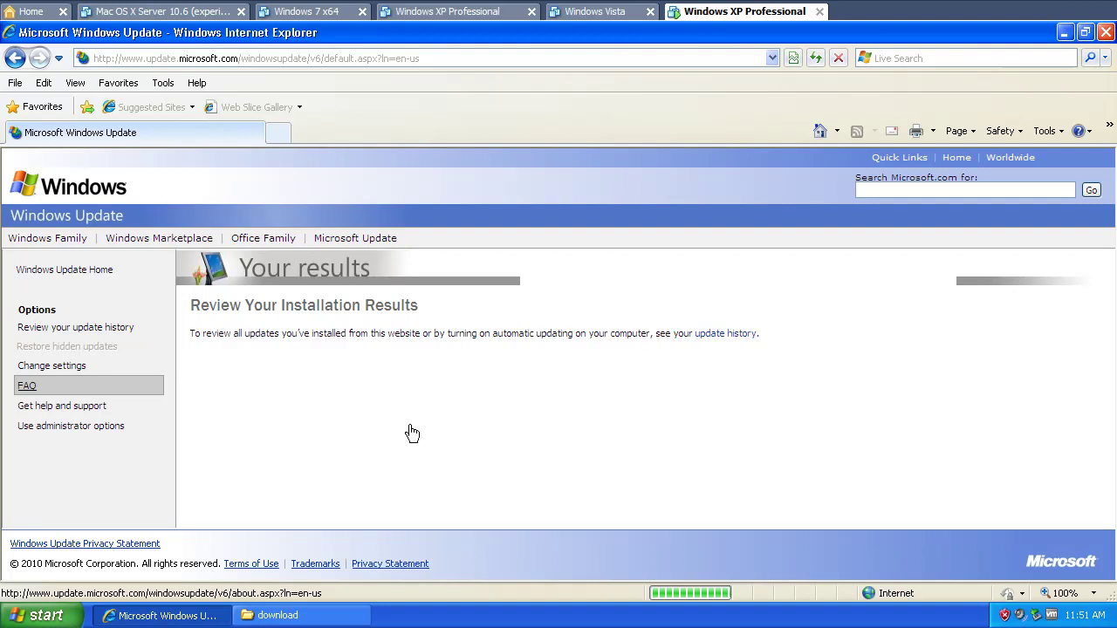
{"action": "left_click", "coordinate": [299, 611]}
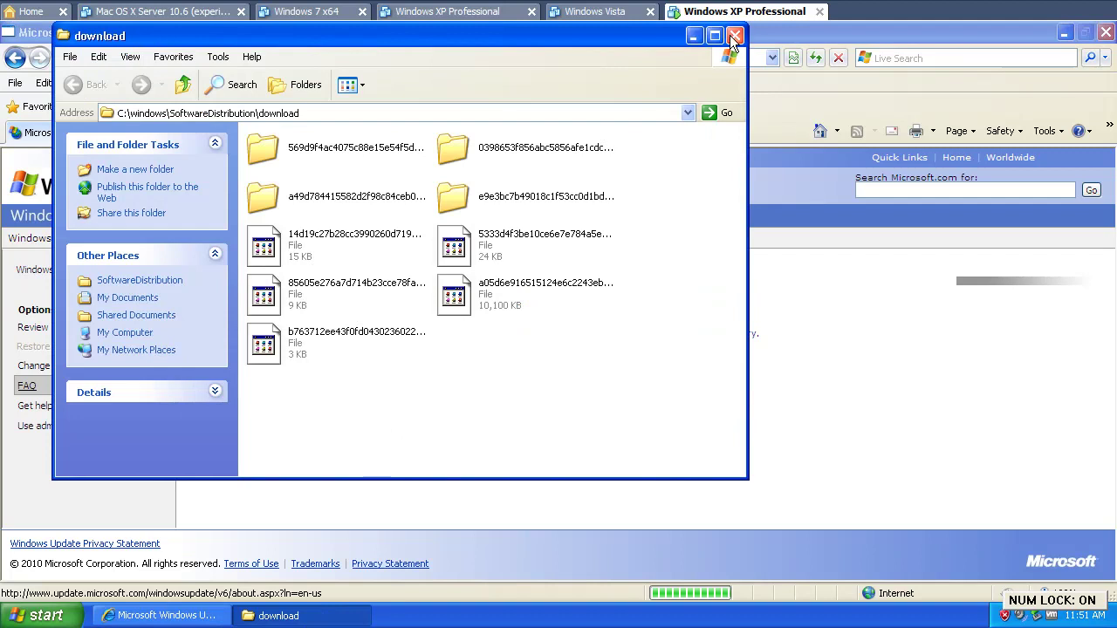
{"action": "left_click", "coordinate": [694, 35]}
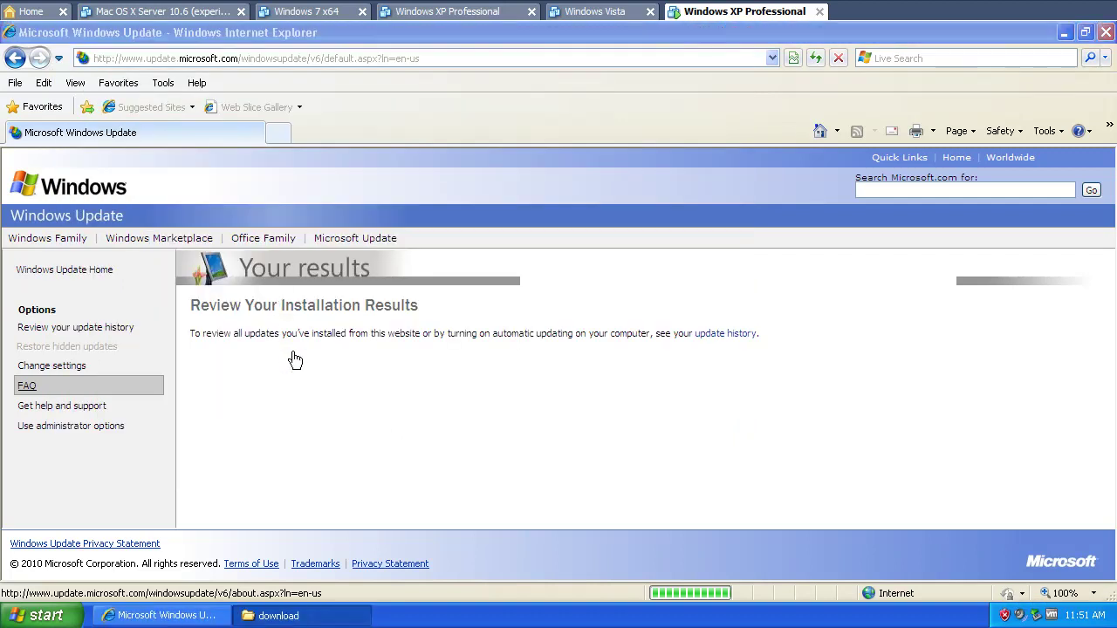
Continue to the high-priority updates and start installing all of them
{"action": "left_click", "coordinate": [209, 375]}
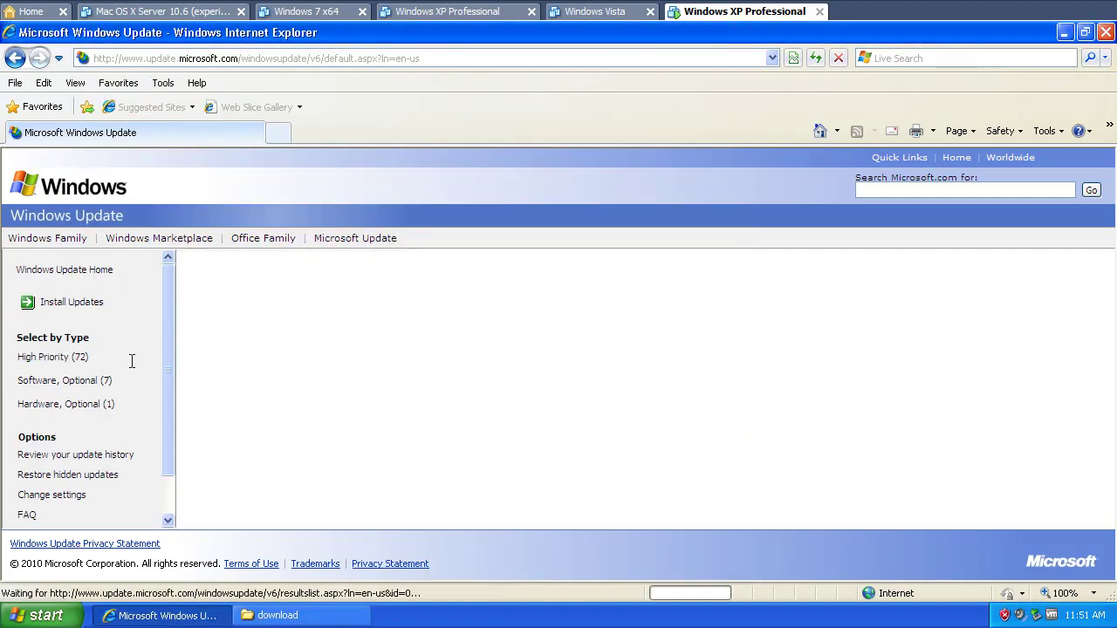
{"action": "left_click", "coordinate": [76, 359]}
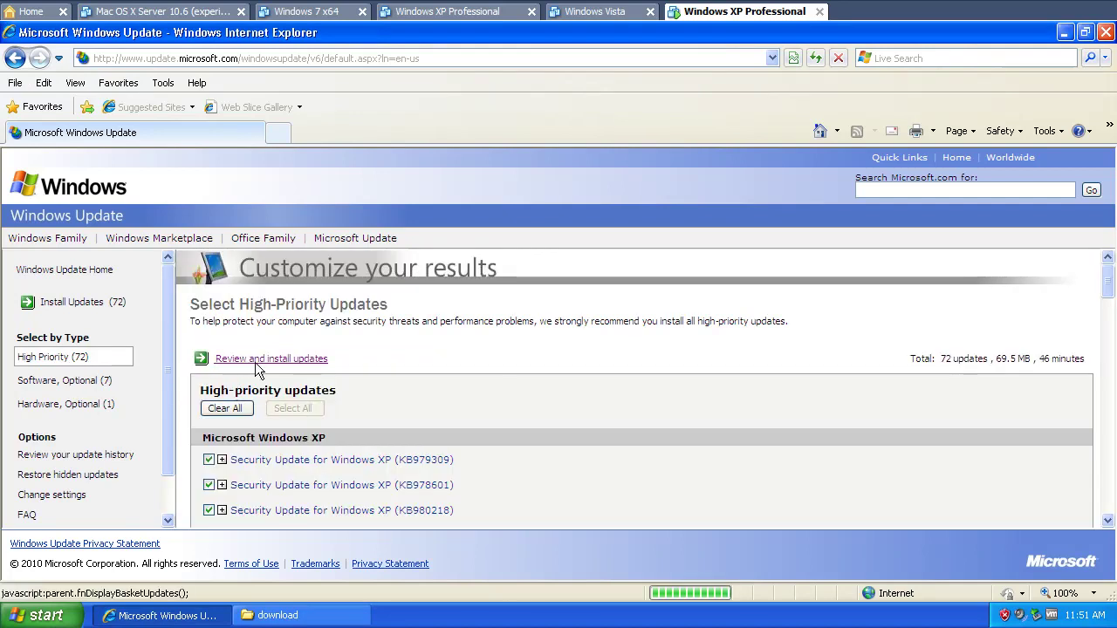
{"action": "left_click", "coordinate": [243, 361]}
{"action": "key", "text": "Num_Lock"}
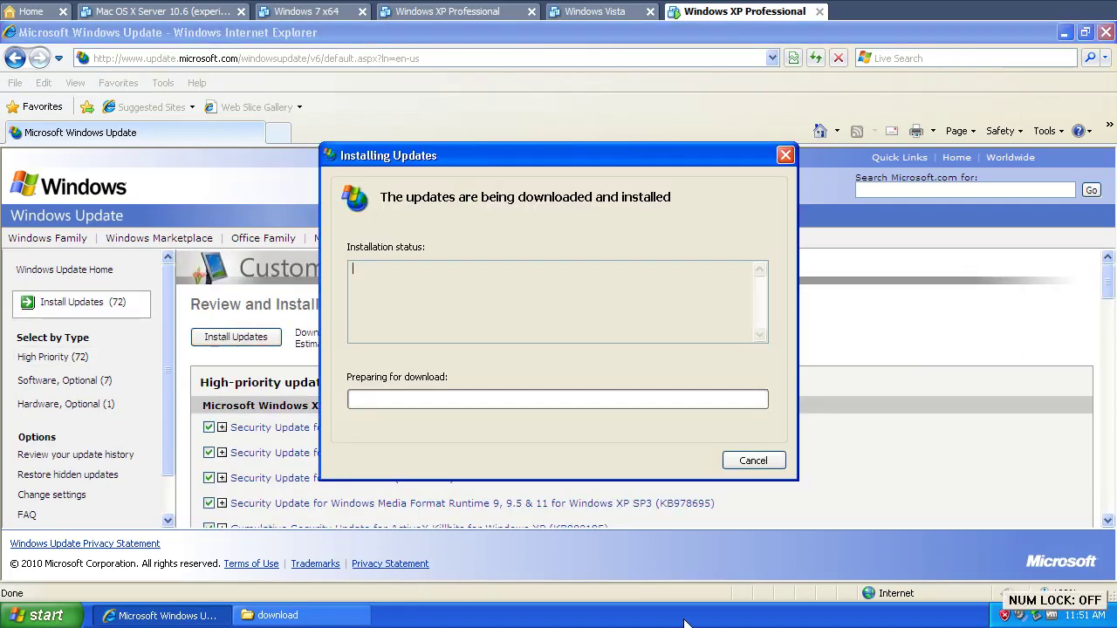
Show the download folder in Details view with the status bar turned on
{"action": "left_click", "coordinate": [278, 615]}
{"action": "left_click", "coordinate": [130, 57]}
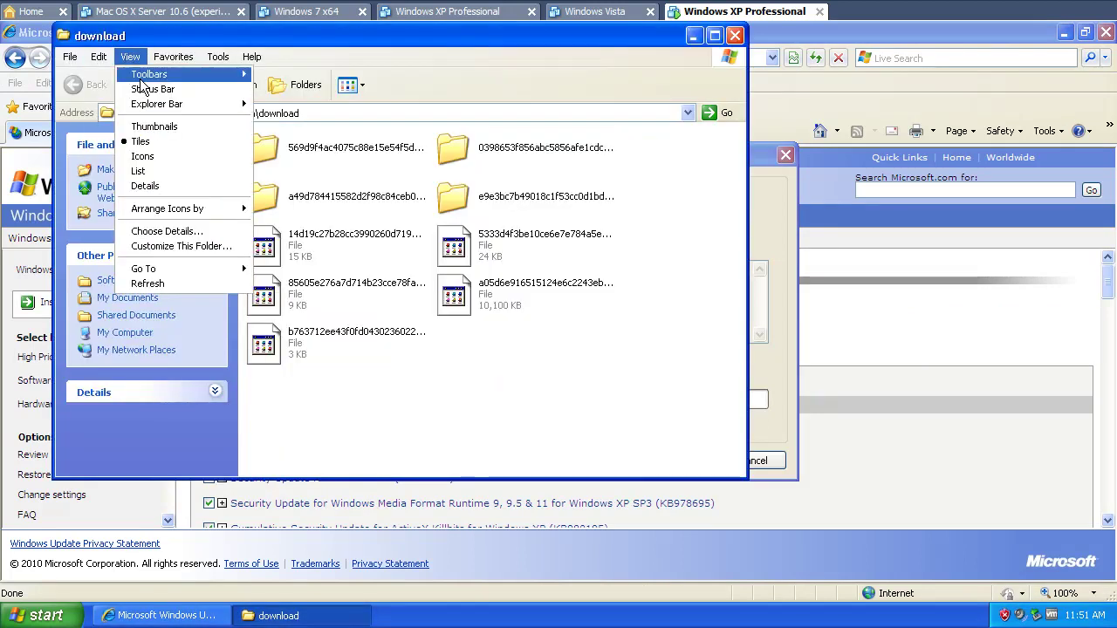
{"action": "left_click", "coordinate": [145, 186]}
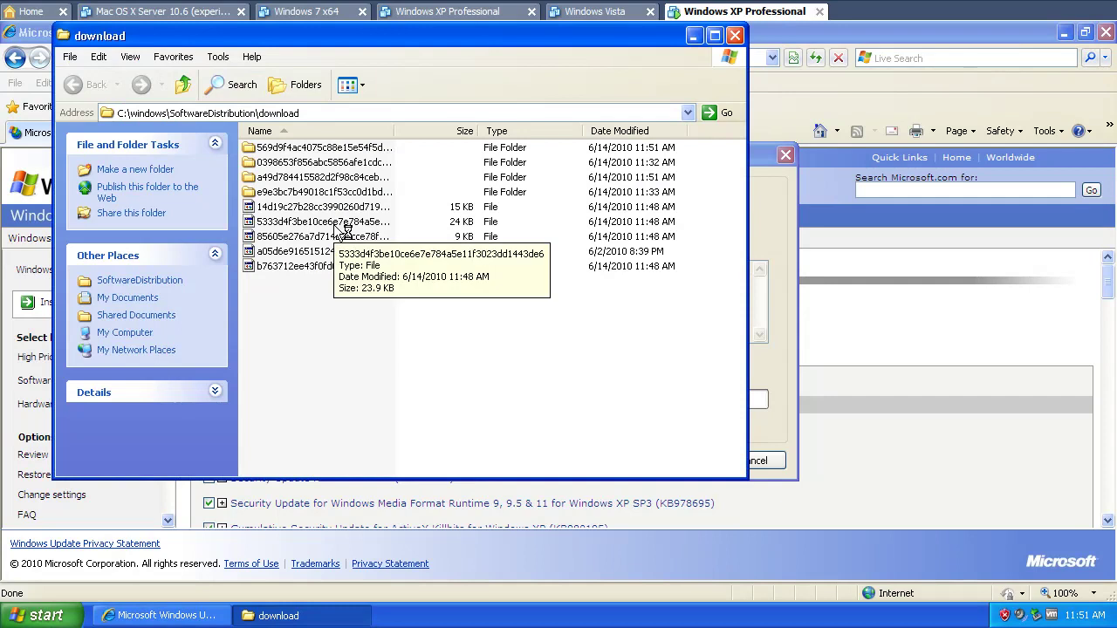
{"action": "left_click", "coordinate": [130, 57]}
{"action": "left_click", "coordinate": [149, 89]}
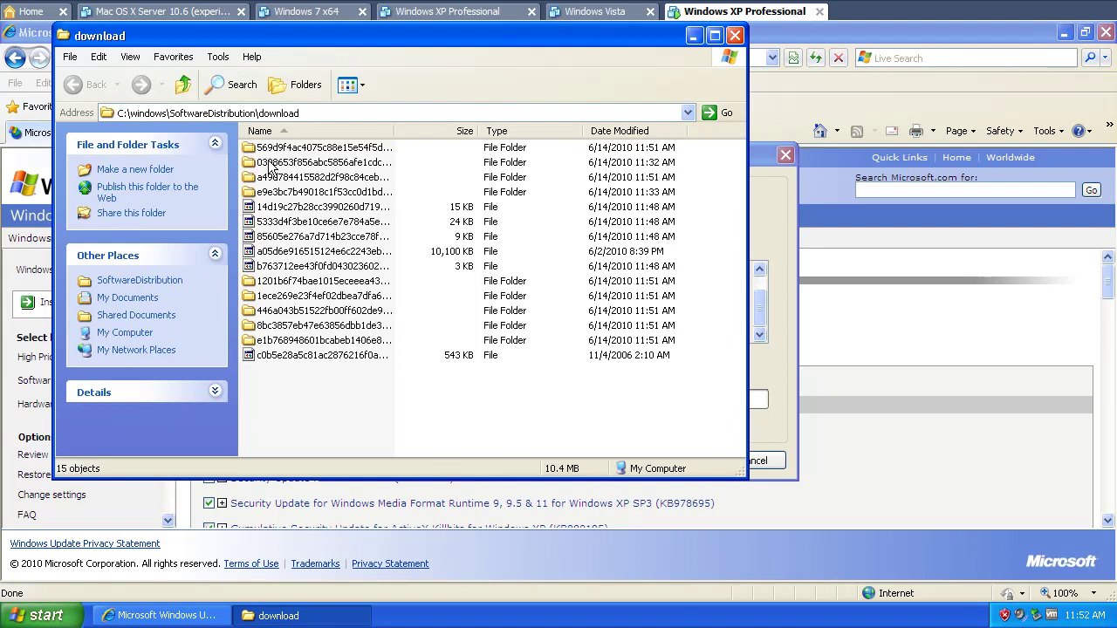
Refresh the download folder's listing and bring the Installing Updates window to the front, moving it slightly
{"action": "right_click", "coordinate": [339, 438]}
{"action": "left_click", "coordinate": [365, 488]}
{"action": "left_click", "coordinate": [773, 211]}
{"action": "left_click_drag", "start_coordinate": [689, 158], "coordinate": [728, 129]}
{"action": "key", "text": "Num_Lock"}
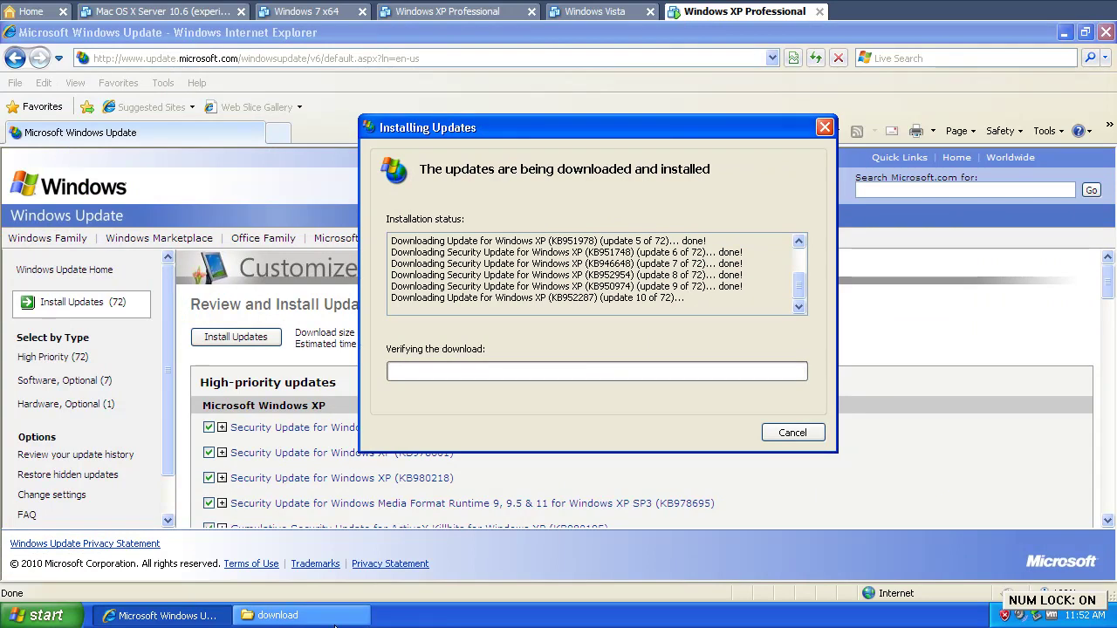
Bring the download folder window to the front, move it slightly down, and go up to the parent SoftwareDistribution folder
{"action": "left_click", "coordinate": [334, 619]}
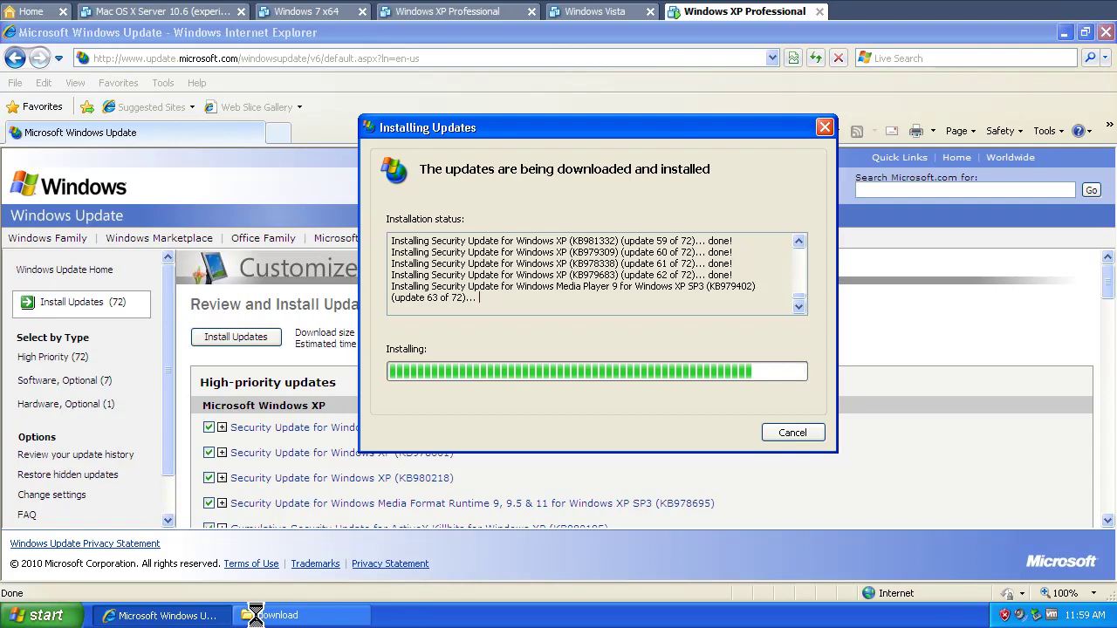
{"action": "left_click", "coordinate": [264, 620]}
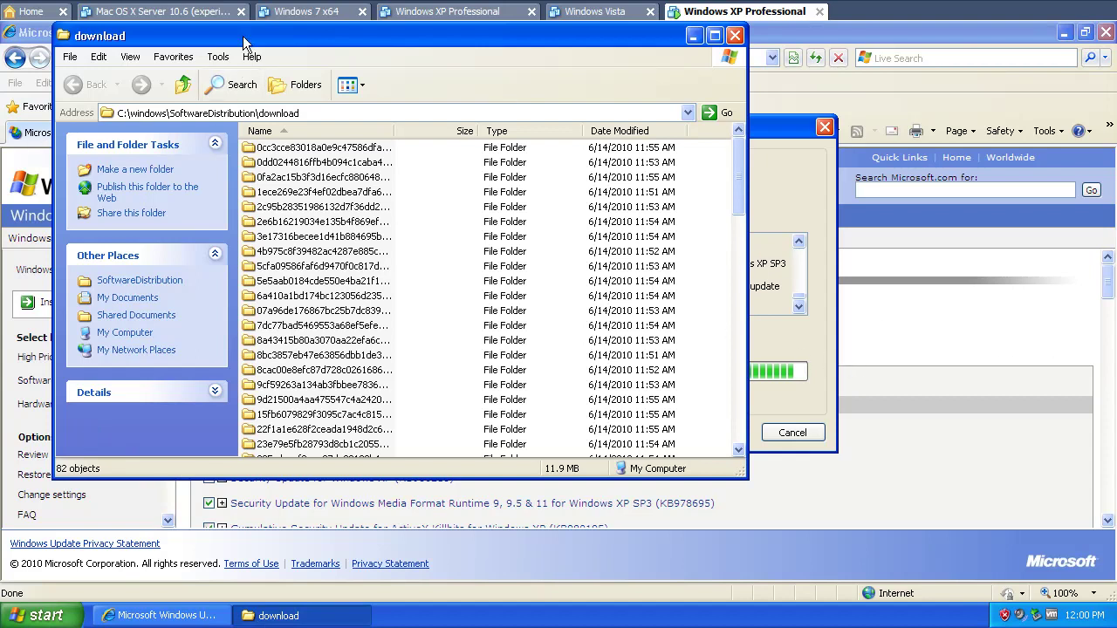
{"action": "left_click_drag", "start_coordinate": [242, 36], "coordinate": [238, 56]}
{"action": "left_click", "coordinate": [179, 107]}
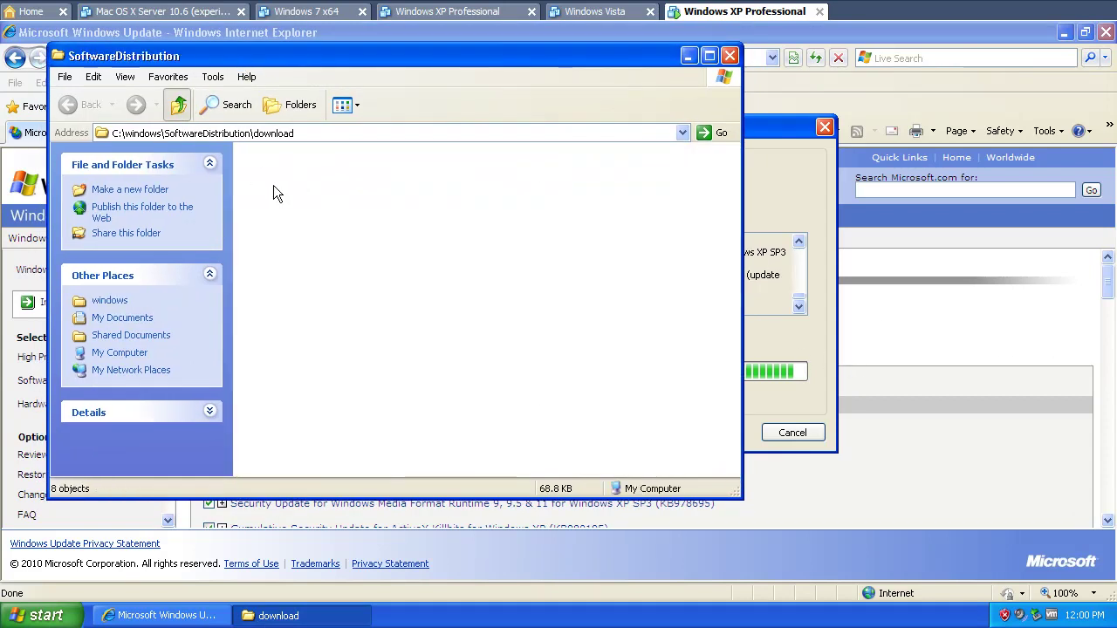
Check the size of the Download folder in SoftwareDistribution, refreshing the listing as the updates finish installing
{"action": "left_click", "coordinate": [259, 225]}
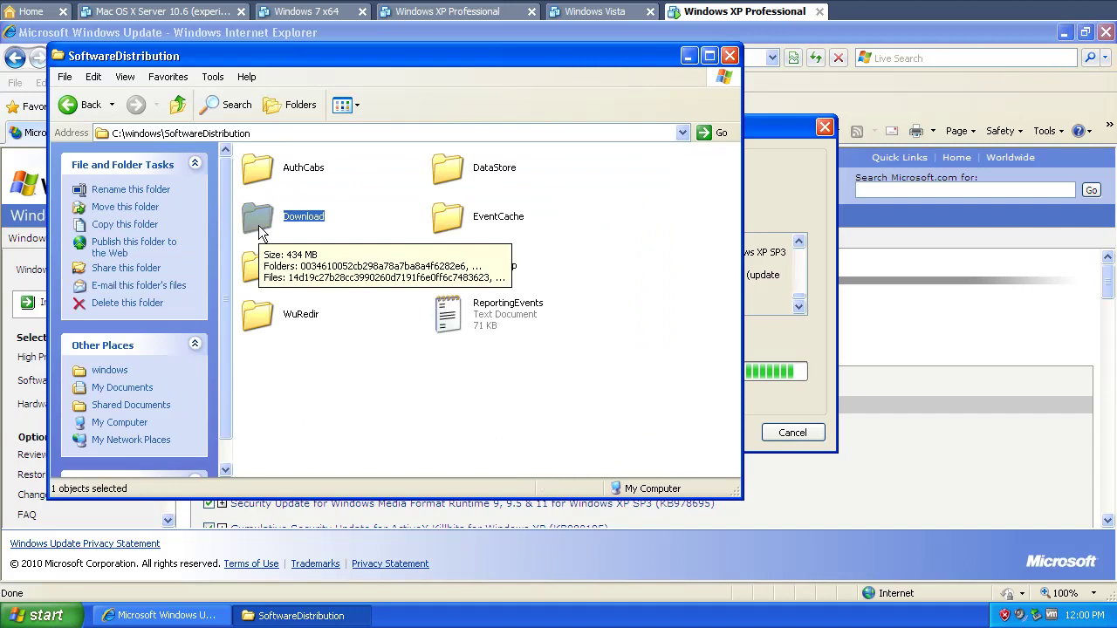
{"action": "key", "text": "F5"}
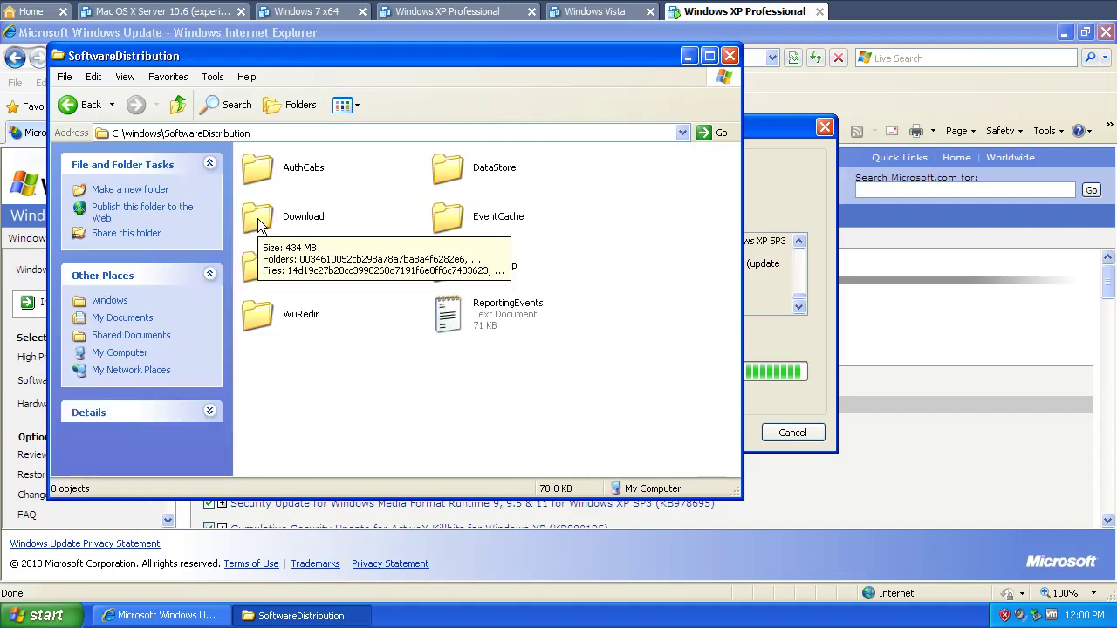
{"action": "left_click", "coordinate": [257, 215]}
{"action": "key", "text": "F5"}
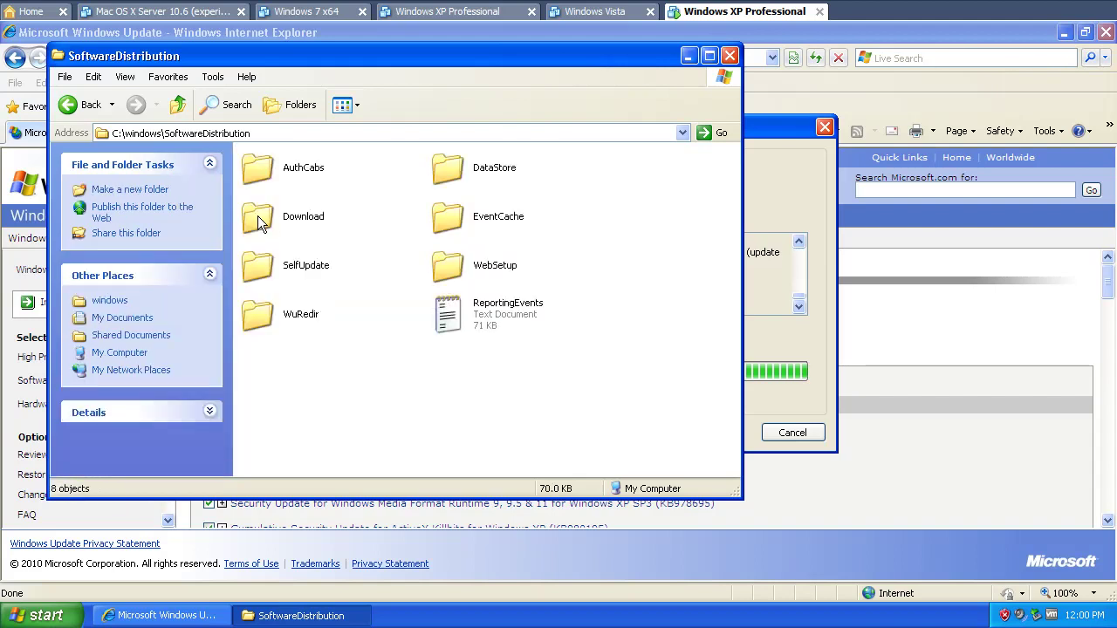
{"action": "left_click", "coordinate": [267, 216]}
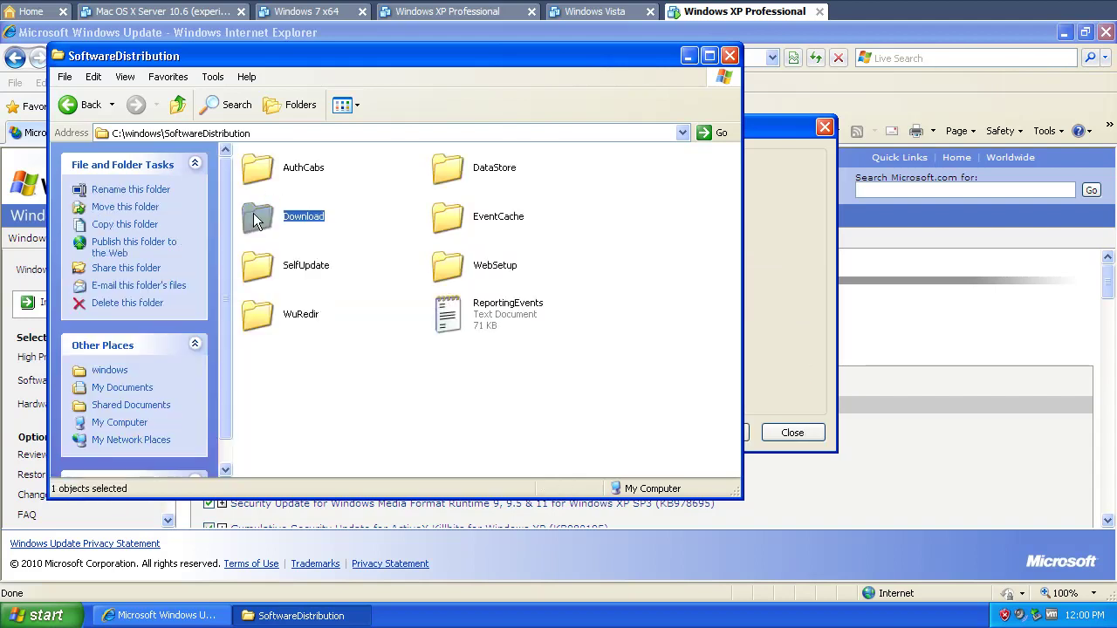
{"action": "mouse_move", "coordinate": [257, 218]}
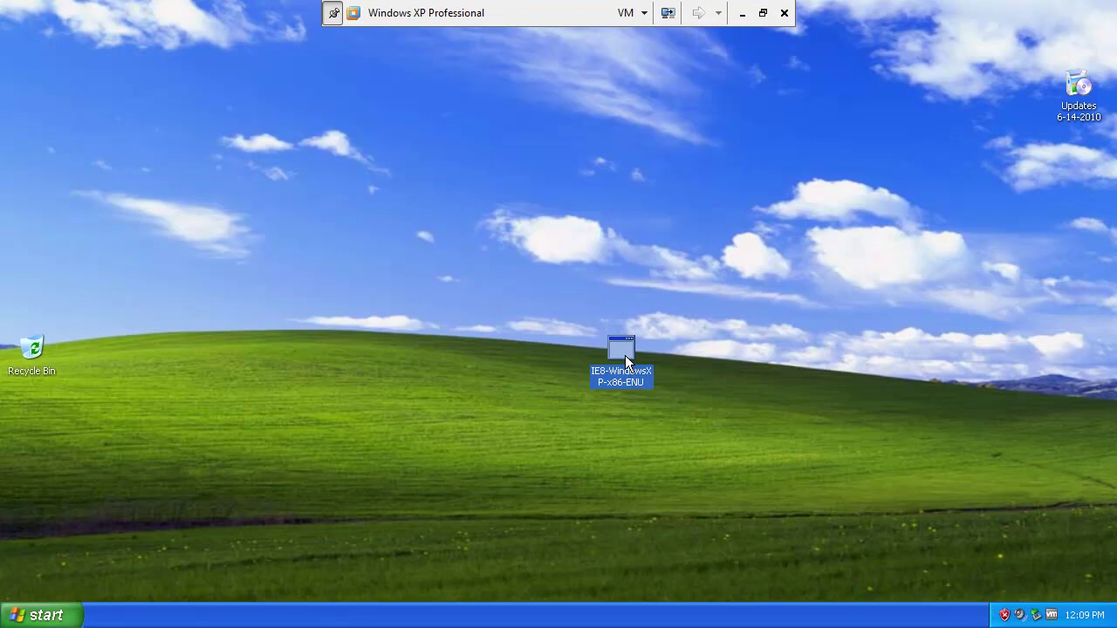
Delete the IE8-WindowsXP-x86-ENU installer from the desktop by sending it to the Recycle Bin
{"action": "key", "text": "Delete"}
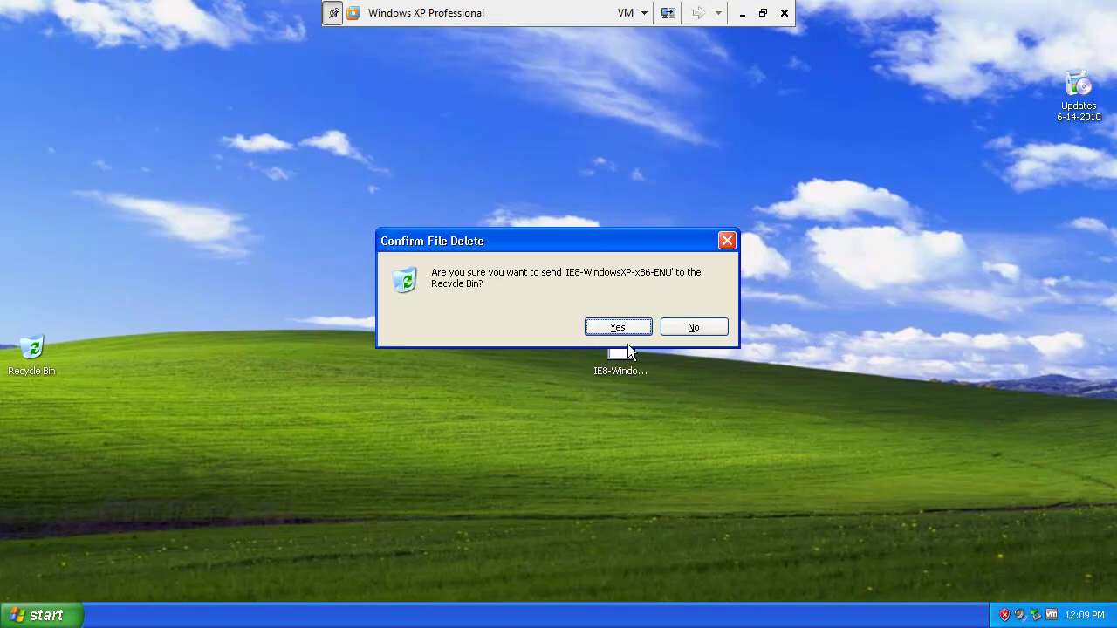
{"action": "left_click", "coordinate": [621, 327]}
Open c:\windows\SoftwareDistribution through the Run dialog and go into its Download folder
{"action": "left_click", "coordinate": [41, 612]}
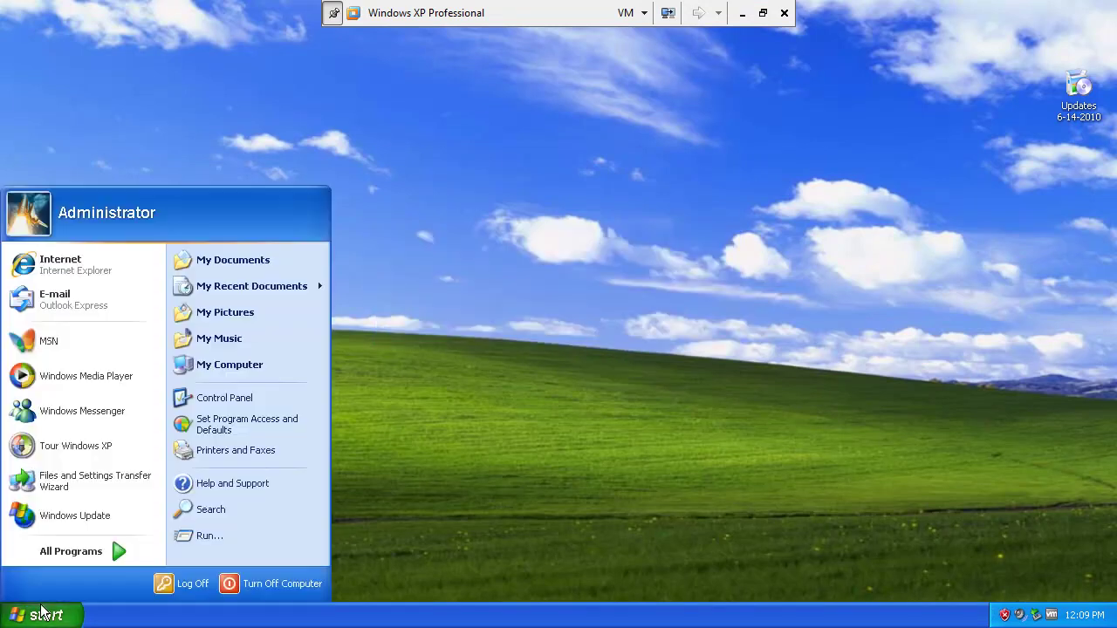
{"action": "left_click", "coordinate": [208, 536]}
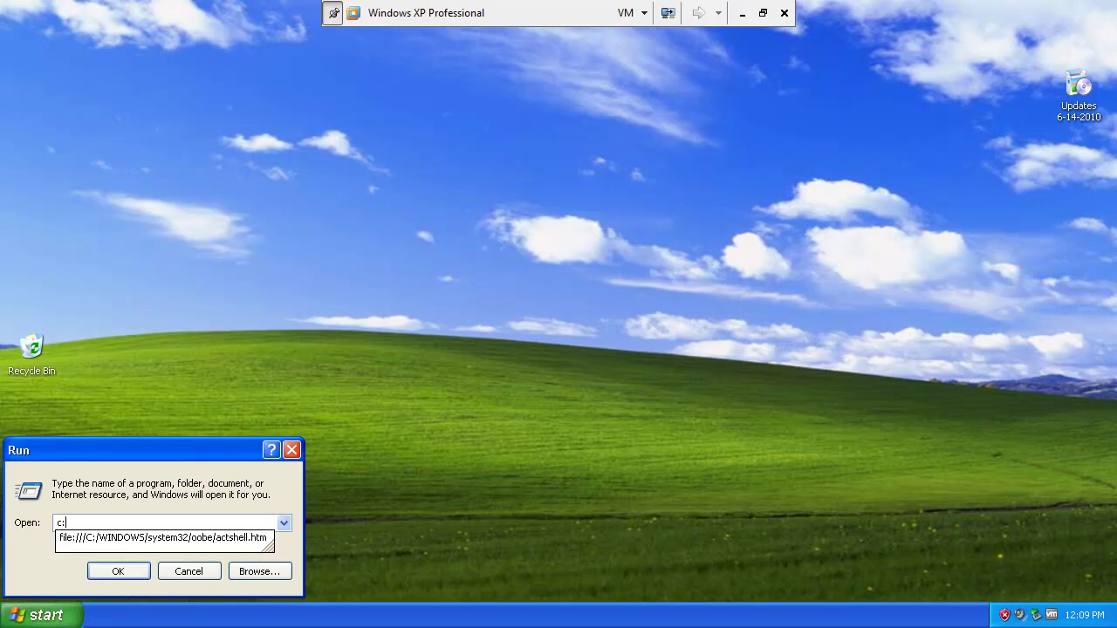
{"action": "type", "text": "c:\\windows\\soft"}
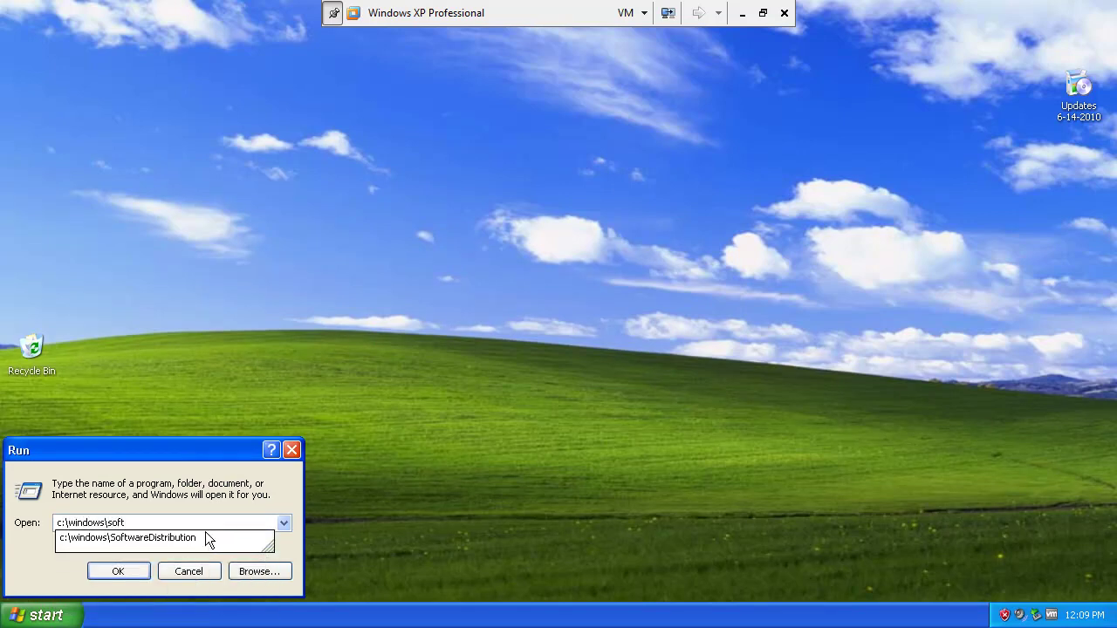
{"action": "key", "text": "Down"}
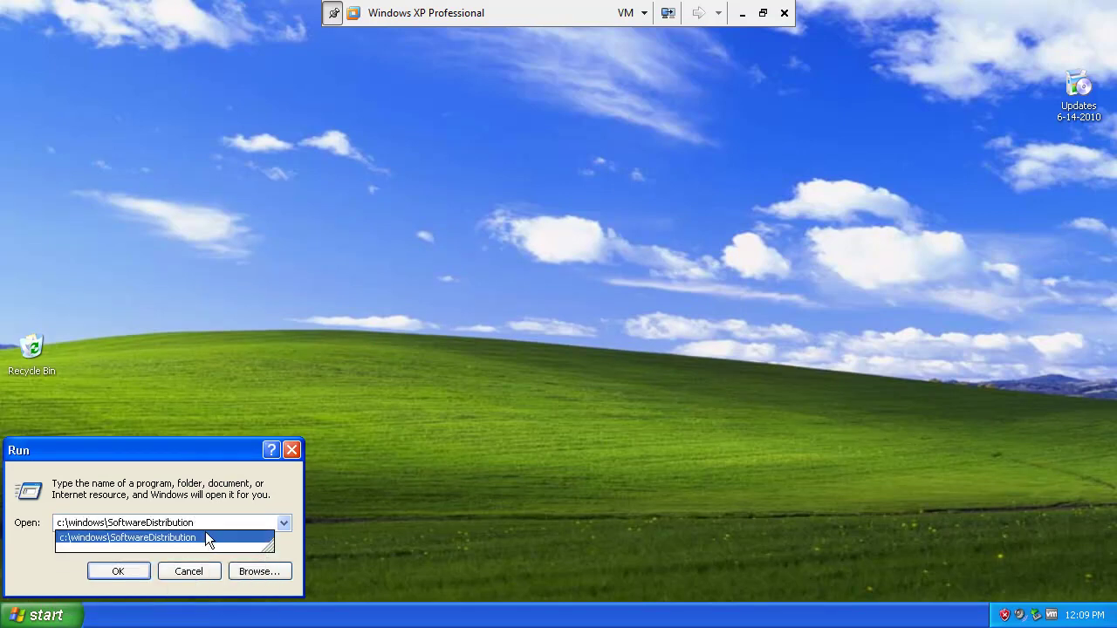
{"action": "left_click", "coordinate": [117, 571]}
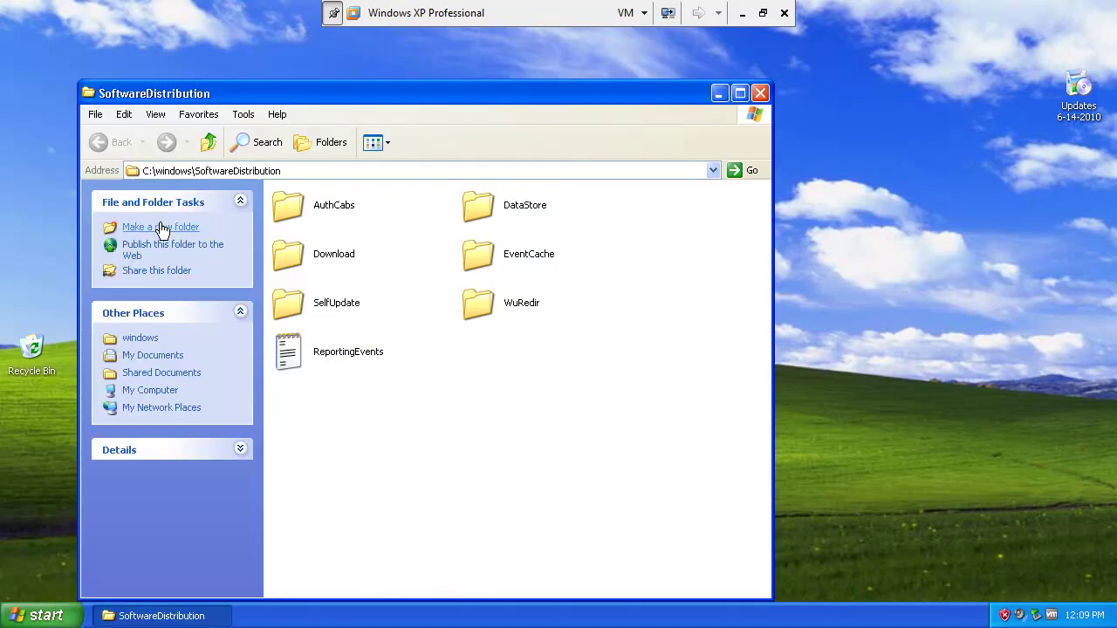
{"action": "double_click", "coordinate": [314, 248]}
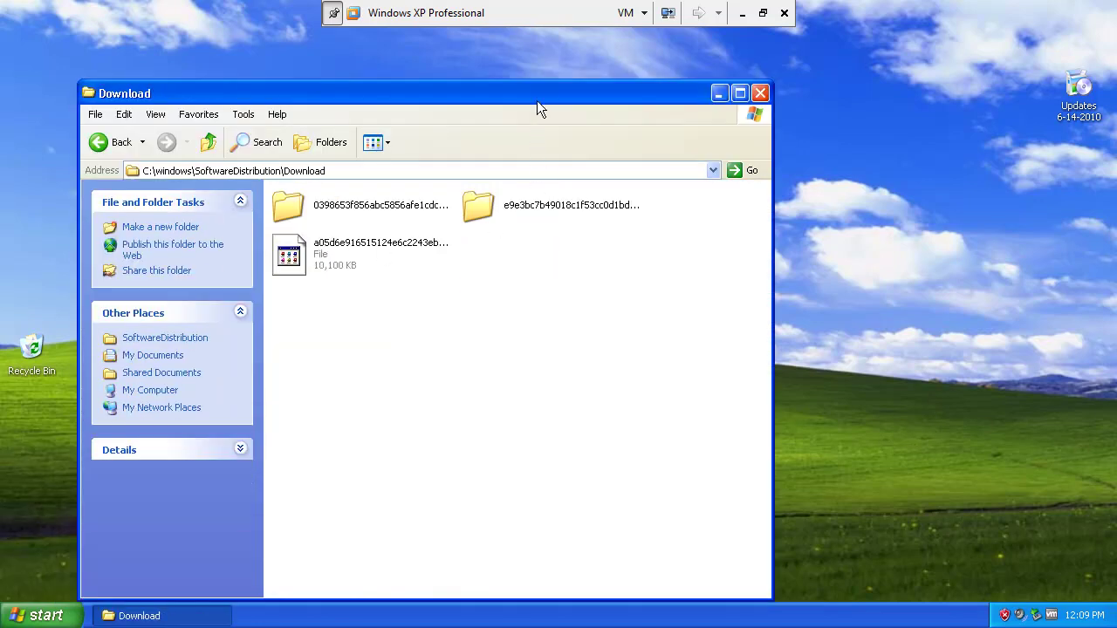
Select all the items in the Download folder and reposition its window on the desktop
{"action": "left_click_drag", "start_coordinate": [536, 97], "coordinate": [516, 75]}
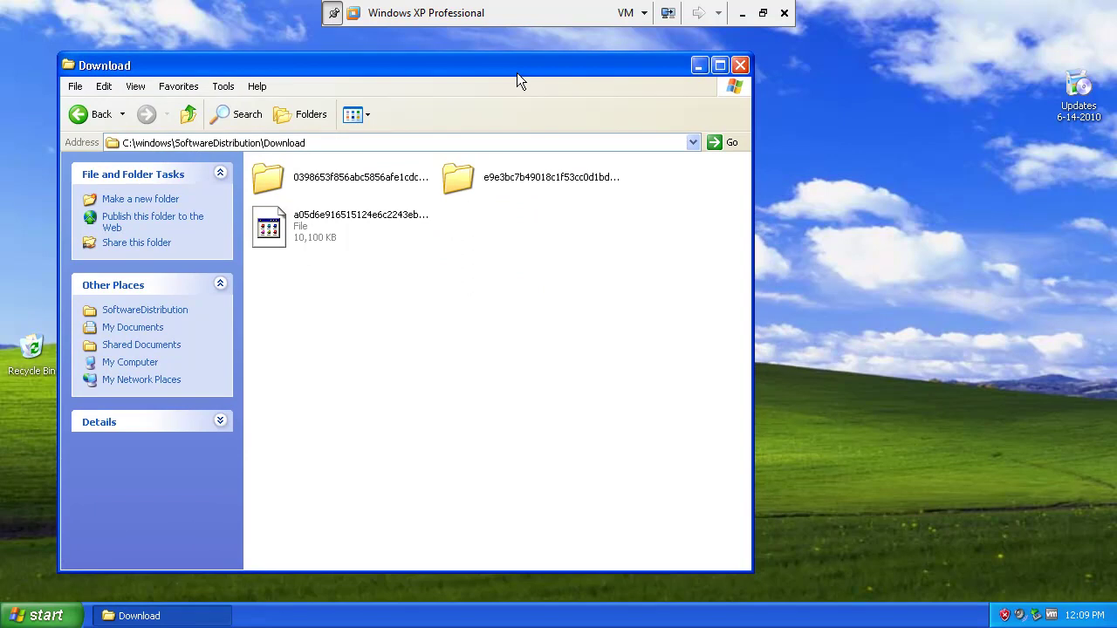
{"action": "left_click_drag", "start_coordinate": [658, 268], "coordinate": [252, 174]}
{"action": "mouse_move", "coordinate": [314, 65]}
{"action": "left_mouse_down"}
{"action": "mouse_move", "coordinate": [532, 412]}
{"action": "mouse_move", "coordinate": [304, 73]}
{"action": "left_mouse_up"}
{"action": "key", "text": "Num_Lock"}
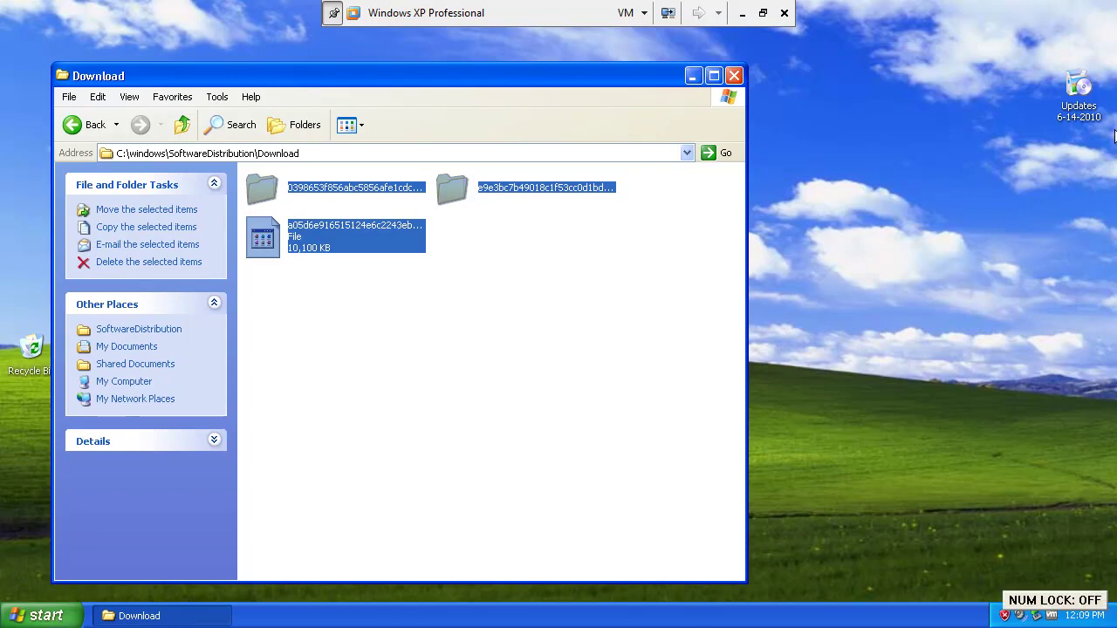
{"action": "key", "text": "Num_Lock"}
Move the Updates 6-14-2010 archive near the folder window and extract it to C:\windows\SoftwareDistribution, overwriting all existing files, with the progress window moved aside
{"action": "left_click_drag", "start_coordinate": [1076, 88], "coordinate": [867, 130]}
{"action": "mouse_move", "coordinate": [892, 118]}
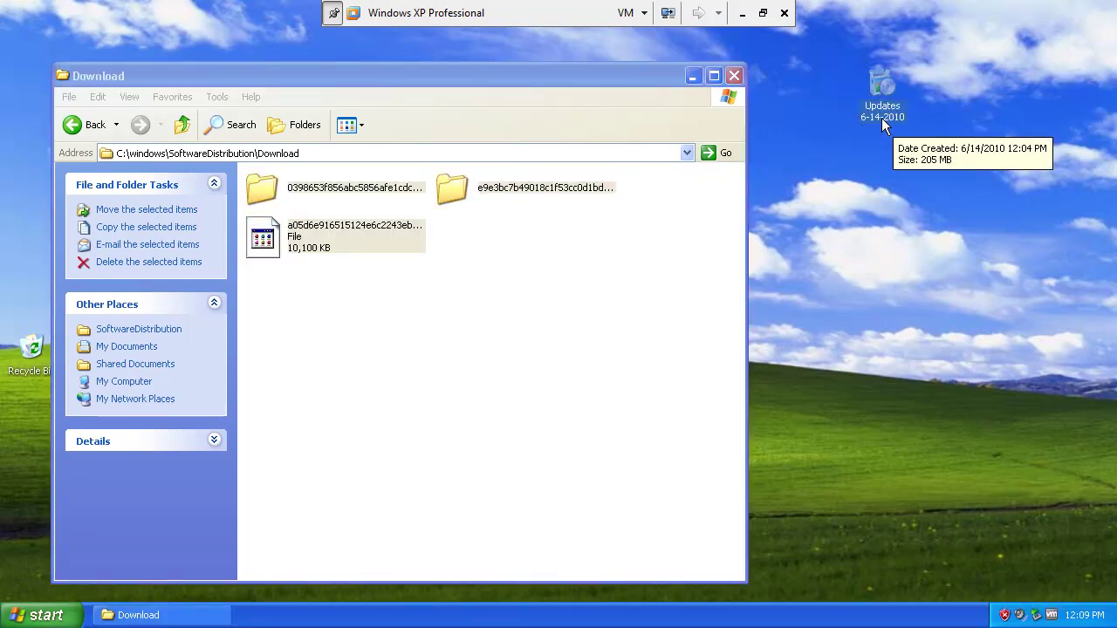
{"action": "double_click", "coordinate": [882, 89]}
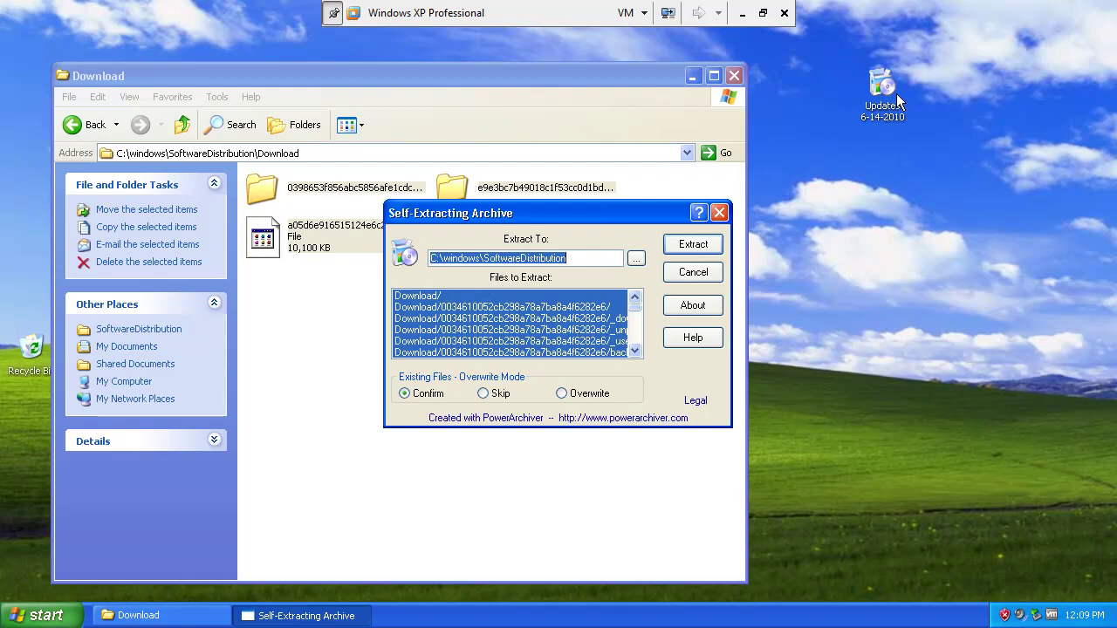
{"action": "left_click", "coordinate": [695, 247]}
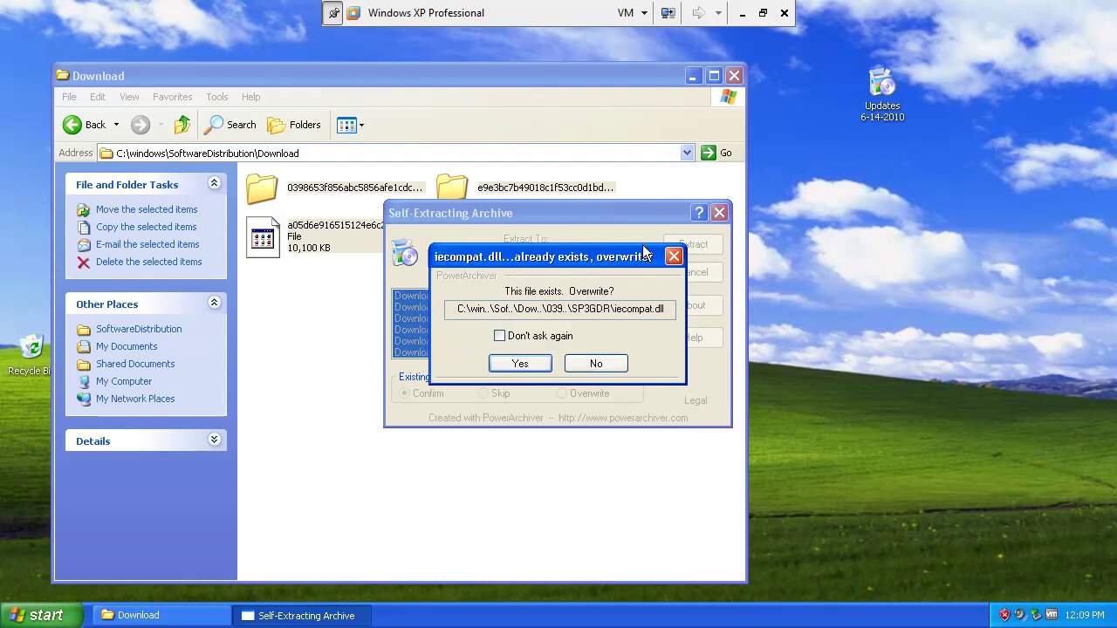
{"action": "left_click", "coordinate": [499, 336]}
{"action": "left_click", "coordinate": [516, 363]}
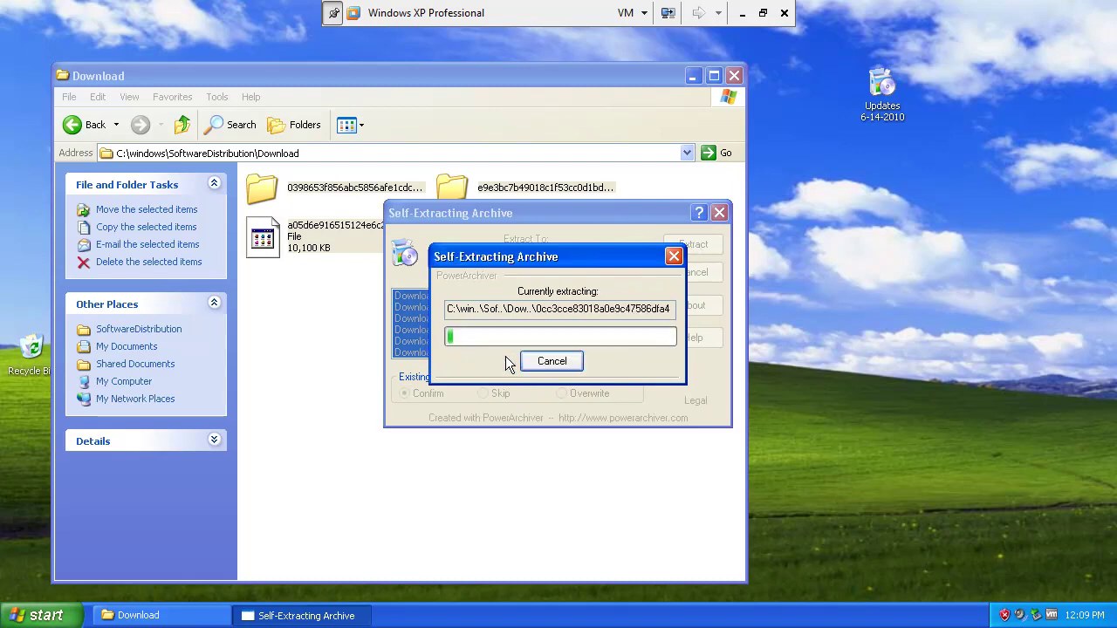
{"action": "left_click_drag", "start_coordinate": [558, 257], "coordinate": [972, 86]}
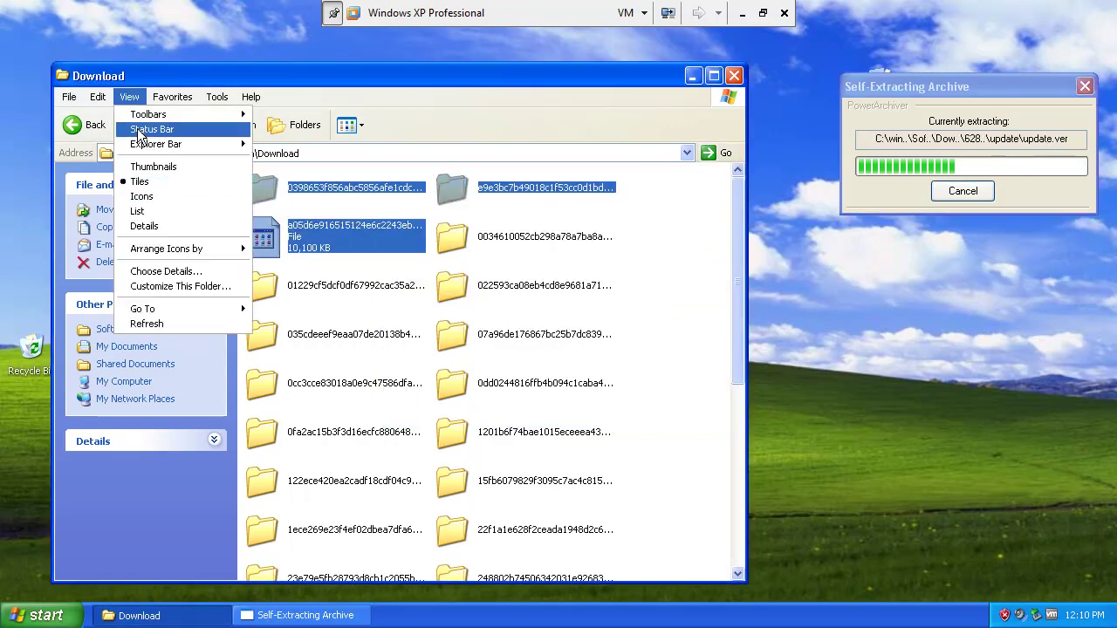
Show the Download folder in Details view with the status bar on, and select the 10,100 KB file
{"action": "left_click", "coordinate": [144, 228]}
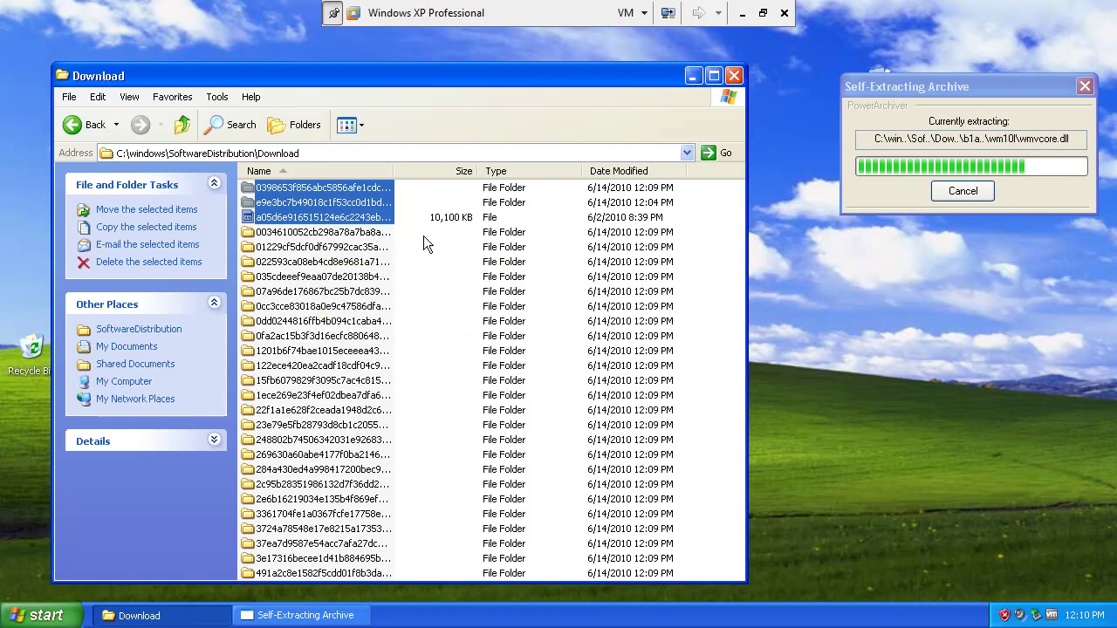
{"action": "left_click", "coordinate": [524, 263]}
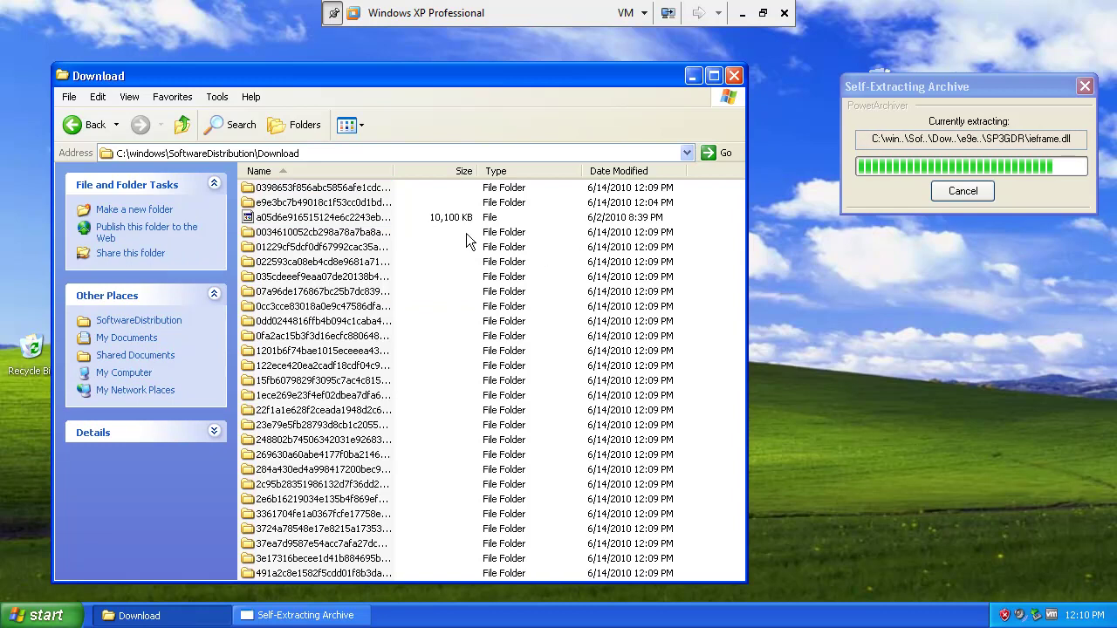
{"action": "left_click", "coordinate": [129, 97]}
{"action": "left_click", "coordinate": [148, 125]}
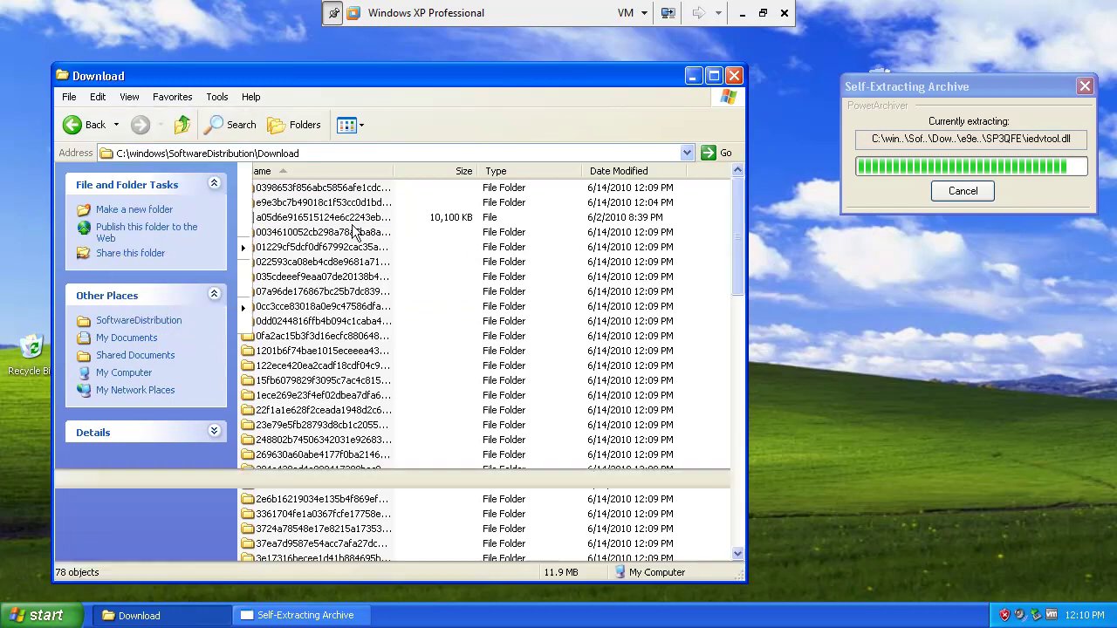
{"action": "left_click", "coordinate": [355, 220]}
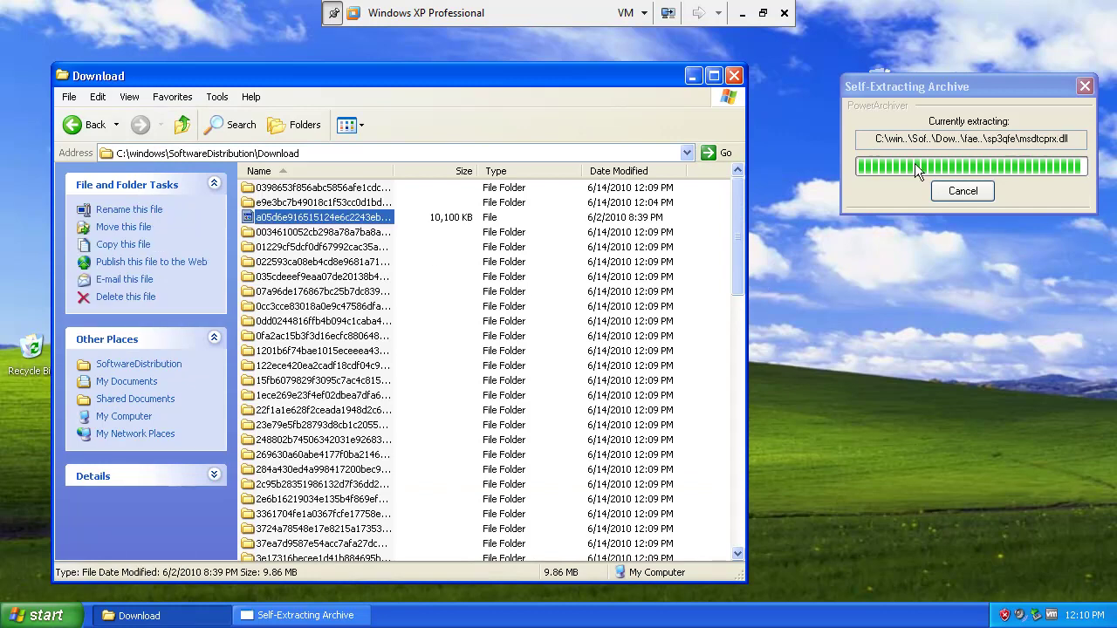
Close the Download folder window and acknowledge the finished archive extraction
{"action": "left_click", "coordinate": [734, 76]}
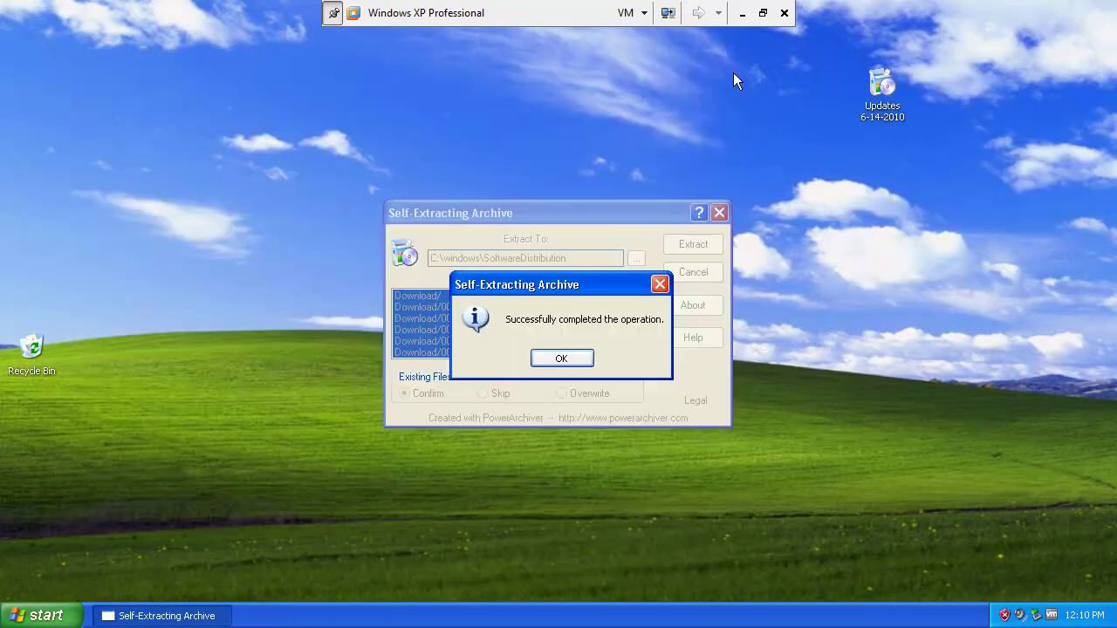
{"action": "left_click", "coordinate": [584, 359]}
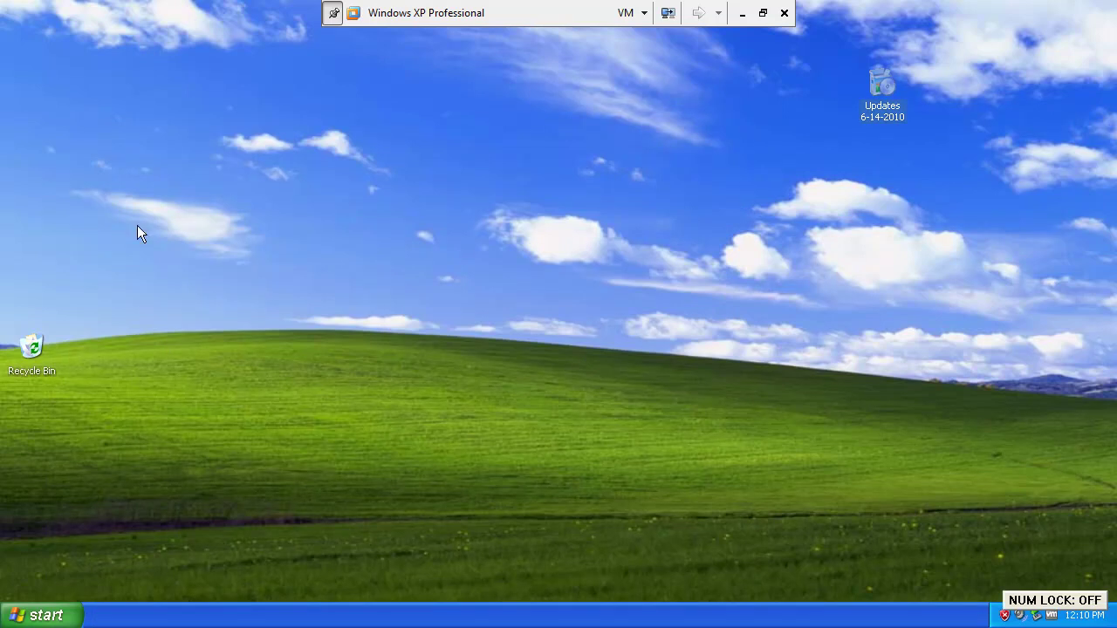
Open Windows Update in a maximized window, postponing the Internet Explorer 8 setup, and start checking for the latest updates
{"action": "left_click", "coordinate": [53, 615]}
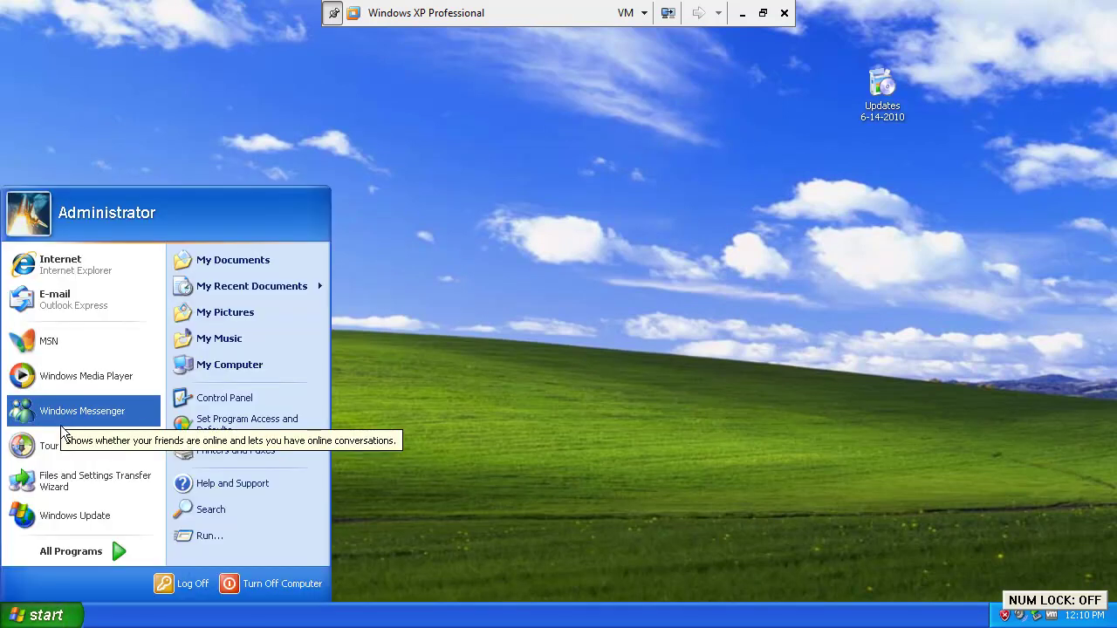
{"action": "left_click", "coordinate": [65, 514]}
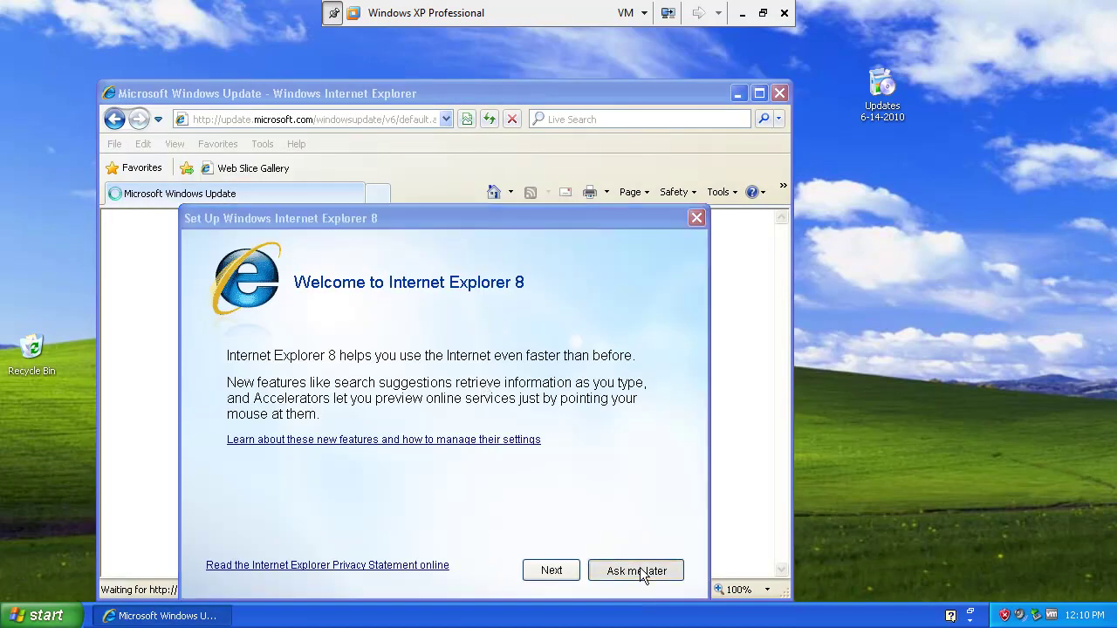
{"action": "left_click", "coordinate": [641, 572]}
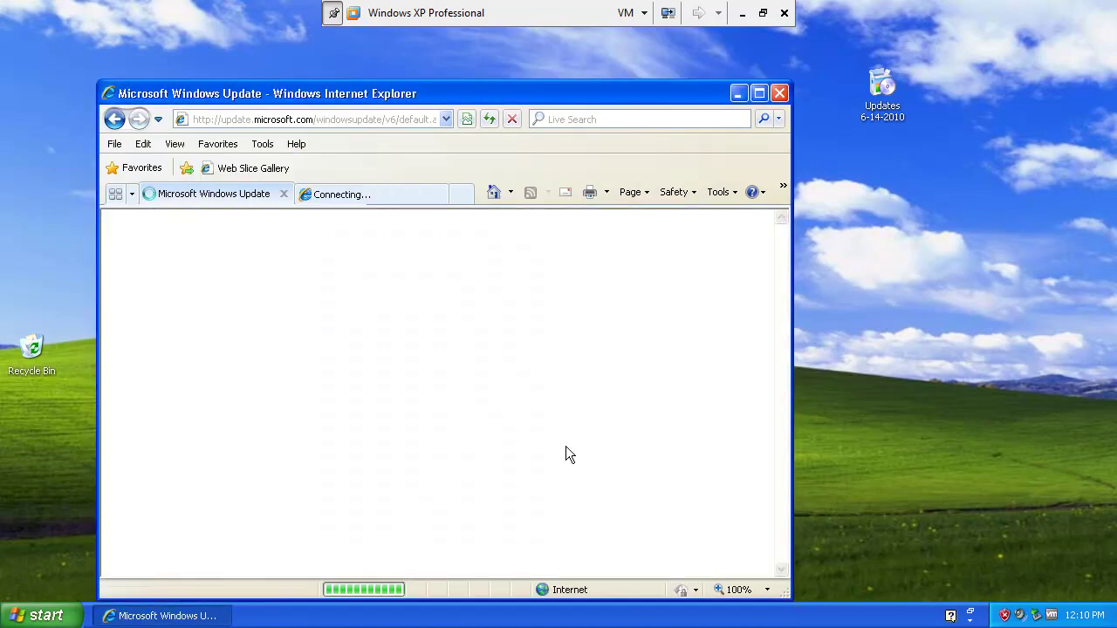
{"action": "double_click", "coordinate": [293, 91]}
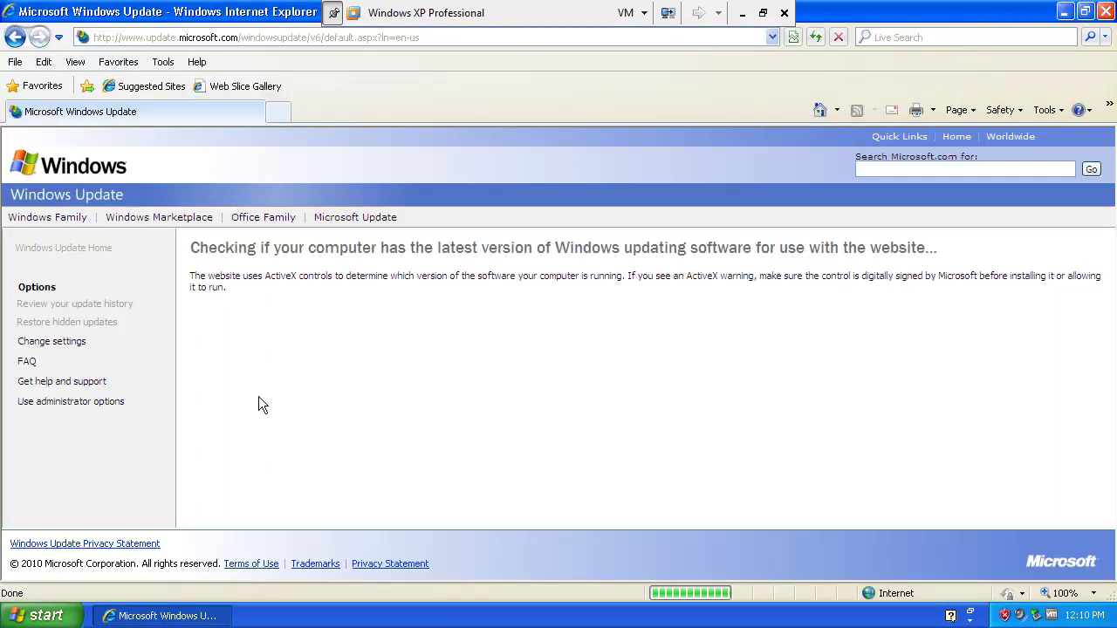
{"action": "left_click", "coordinate": [247, 458]}
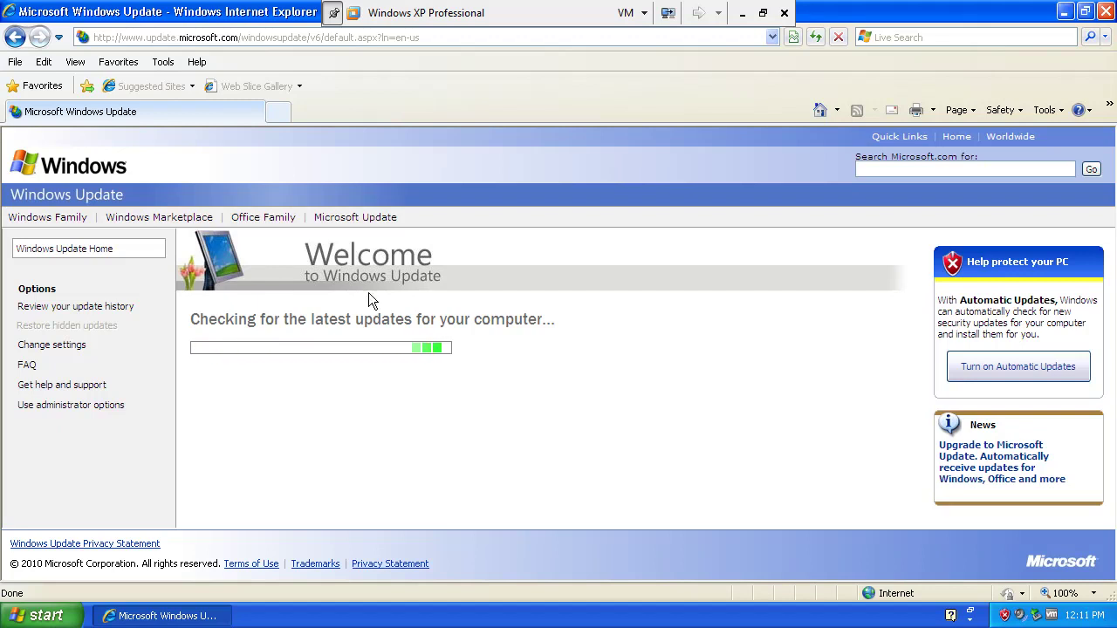
{"action": "key", "text": "Num_Lock"}
{"action": "key", "text": "Num_Lock"}
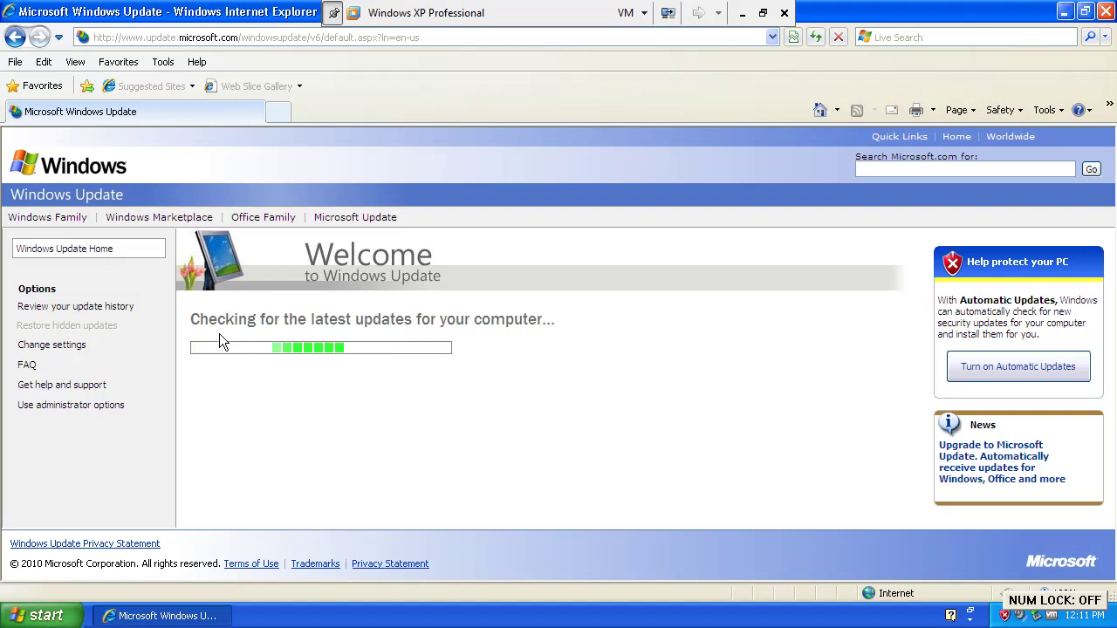
{"action": "key", "text": "Num_Lock"}
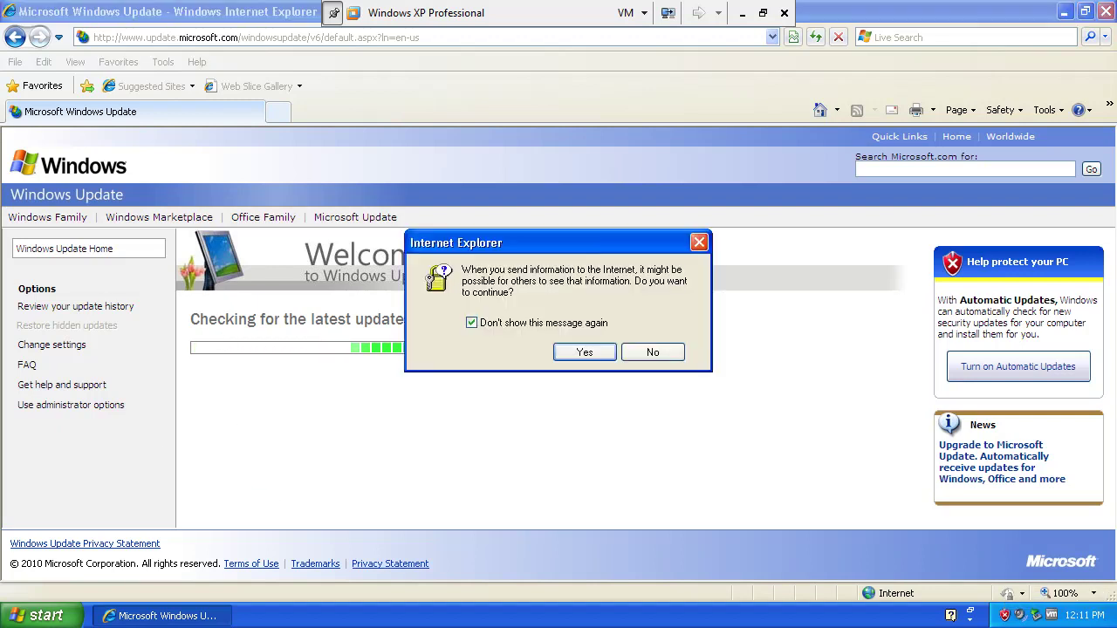
Allow sending information to the Internet, download and install the required Windows Update component upgrades, and close the completed installation
{"action": "key", "text": "Num_Lock"}
{"action": "left_click", "coordinate": [585, 353]}
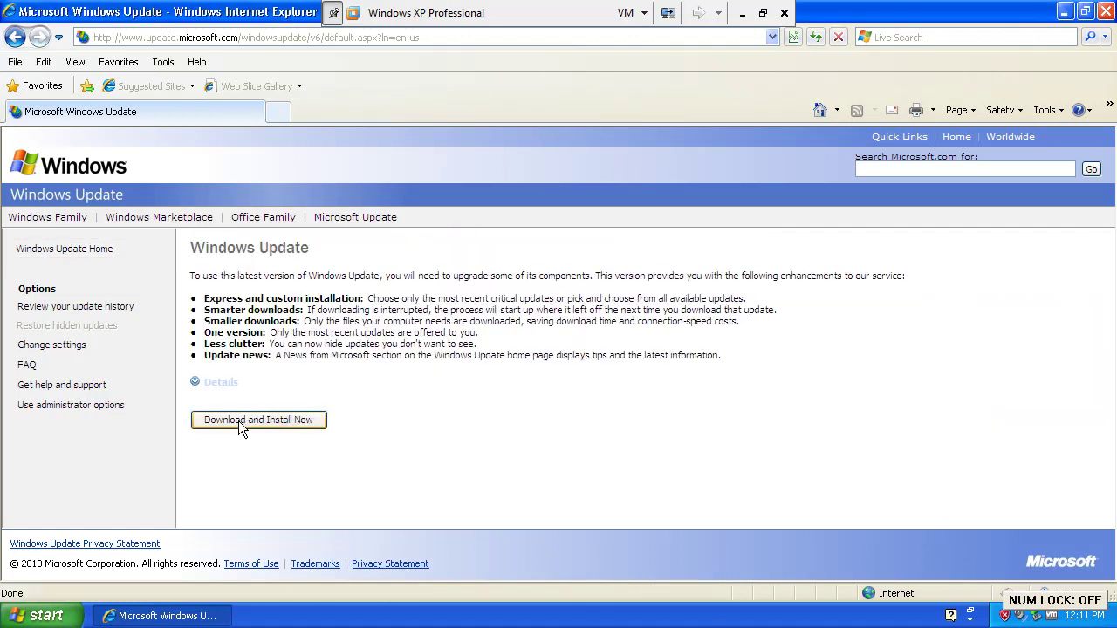
{"action": "left_click", "coordinate": [242, 420]}
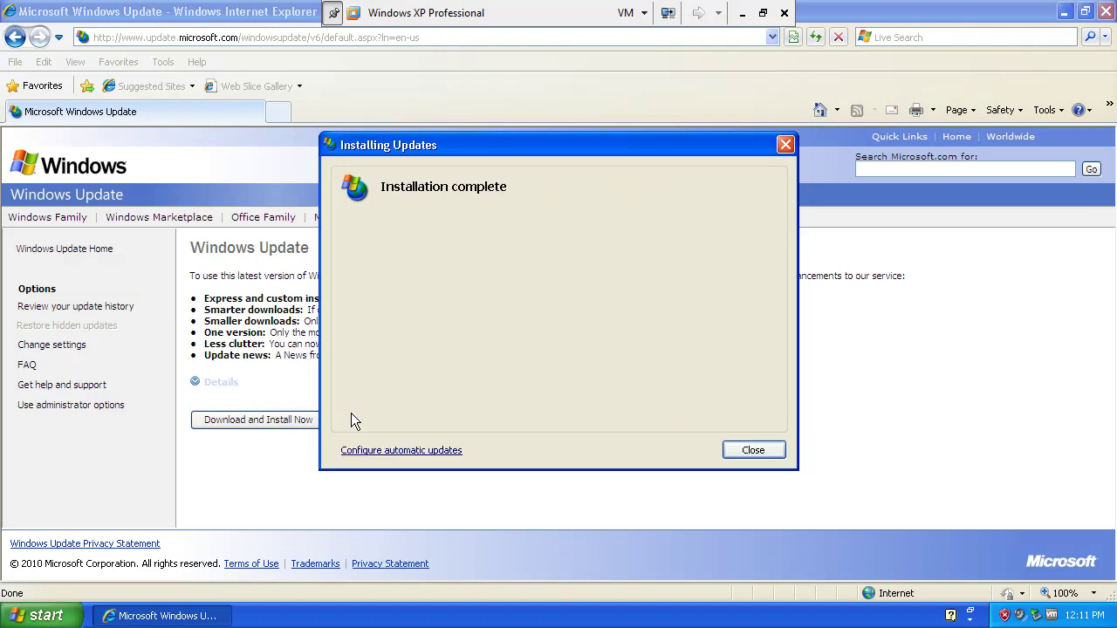
{"action": "left_click", "coordinate": [752, 450]}
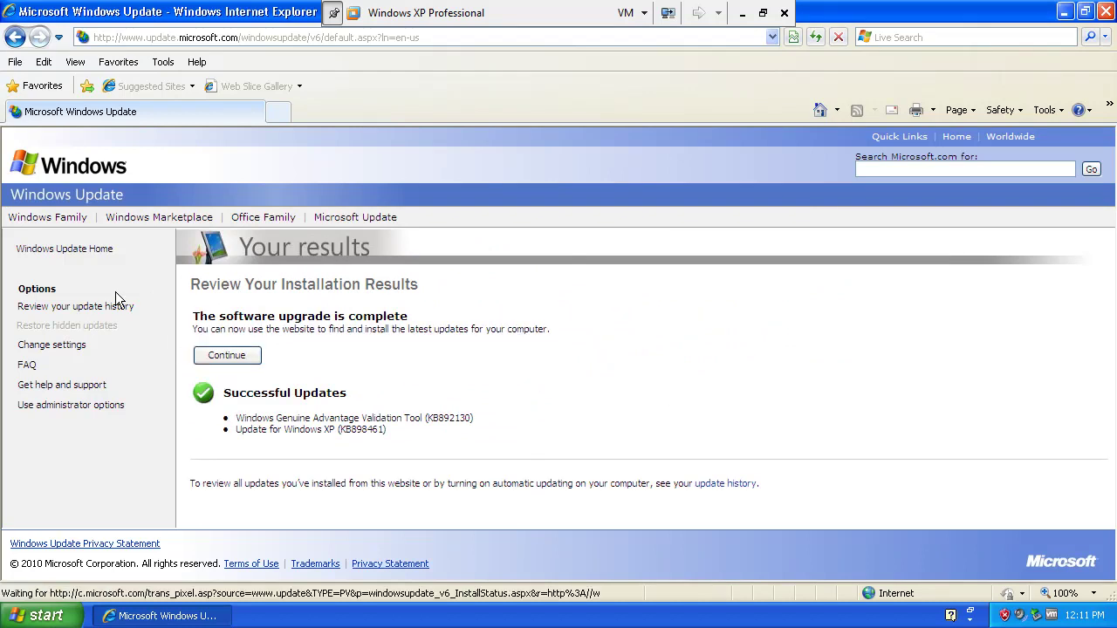
Continue to the available updates and start installing the selected high-priority Windows XP updates
{"action": "left_click", "coordinate": [236, 367]}
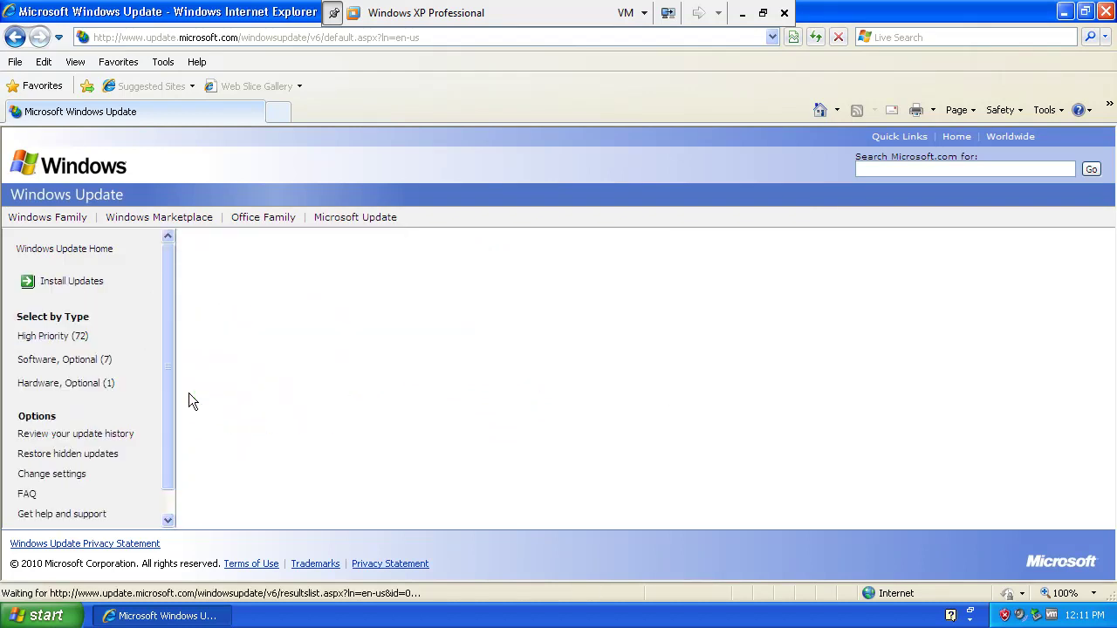
{"action": "left_click", "coordinate": [87, 290]}
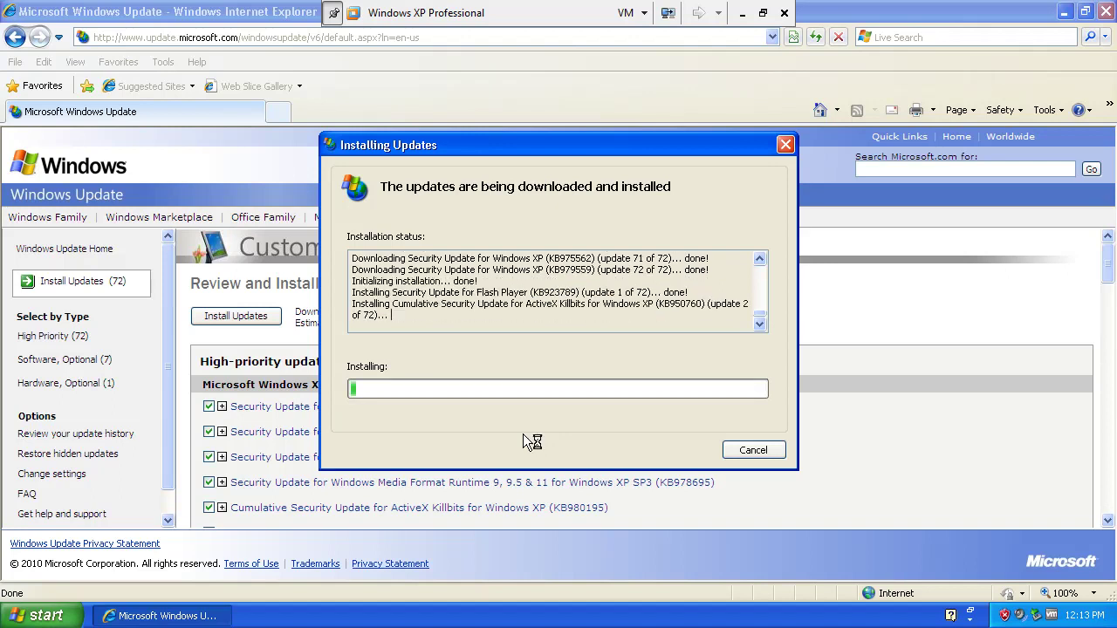
{"action": "key", "text": "Num_Lock"}
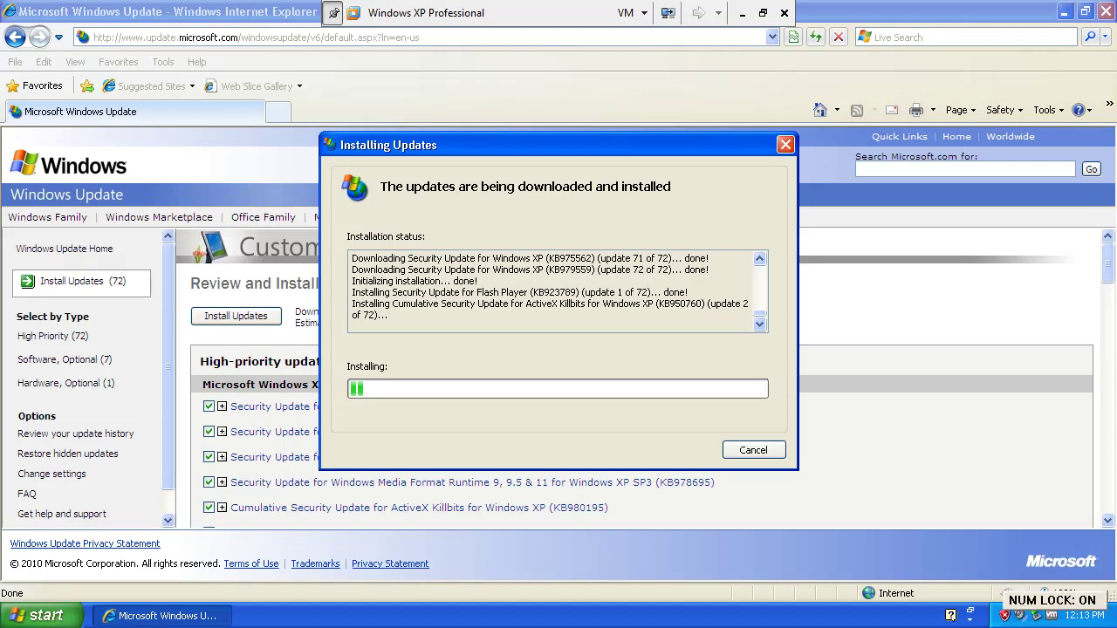